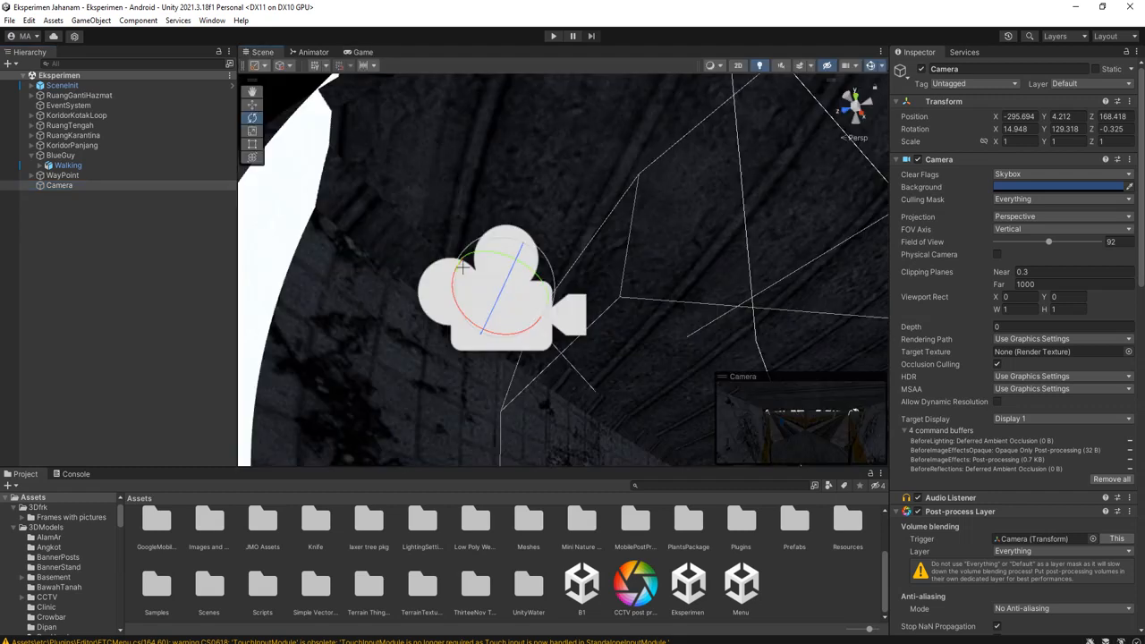
Step: Examine the Camera's post-processing components and its placement at the corner of the square corridor
{"action": "left_click_drag", "start_coordinate": [605, 305], "coordinate": [584, 349], "text": "alt"}
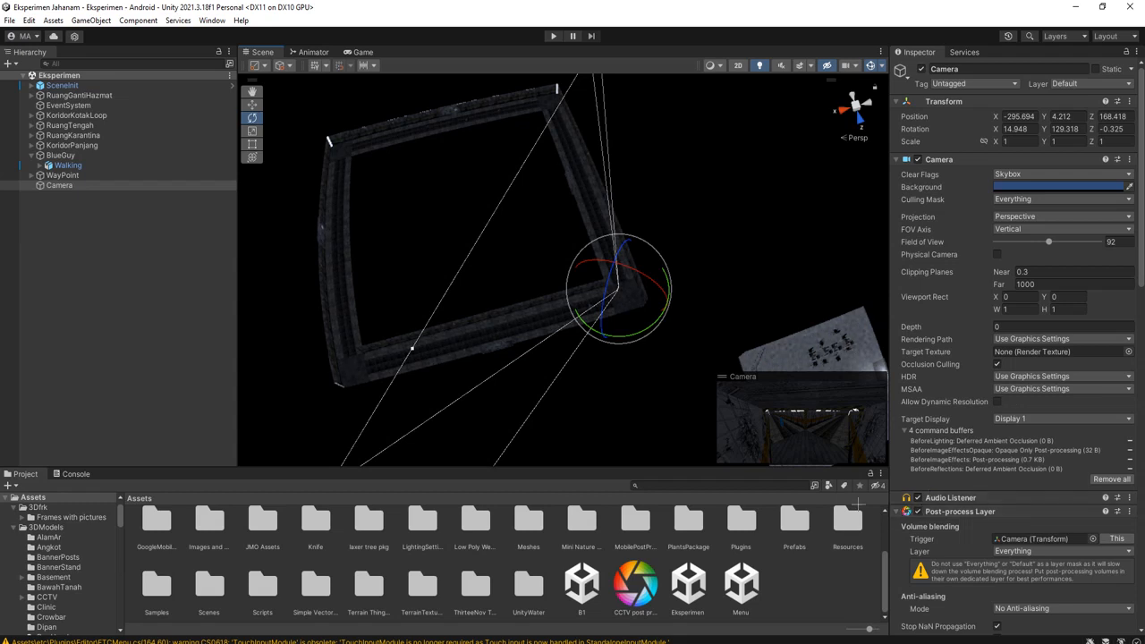
{"action": "scroll", "coordinate": [931, 527], "scroll_direction": "down", "scroll_amount": 4}
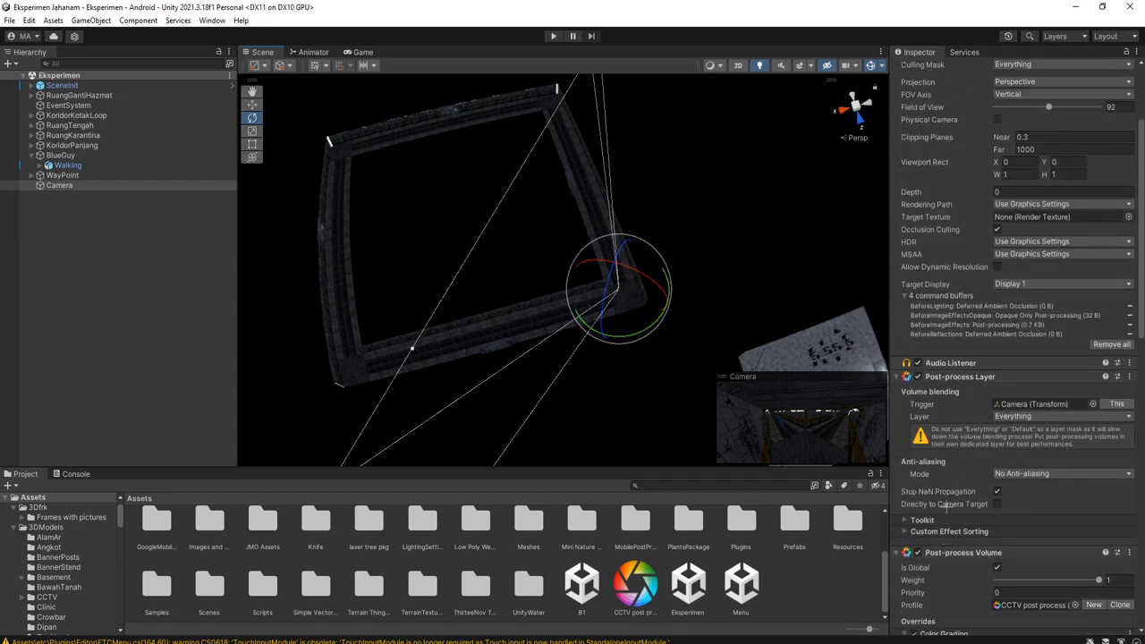
{"action": "scroll", "coordinate": [904, 566], "scroll_direction": "down", "scroll_amount": 3}
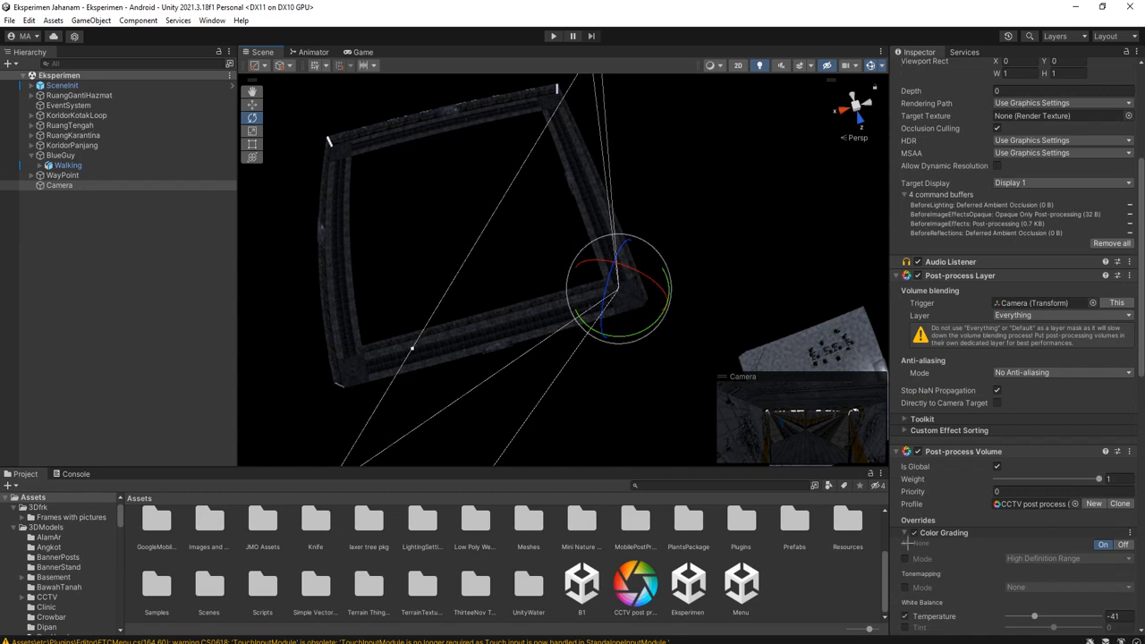
{"action": "scroll", "coordinate": [931, 549], "scroll_direction": "down", "scroll_amount": 6}
{"action": "scroll", "coordinate": [927, 537], "scroll_direction": "down", "scroll_amount": 10}
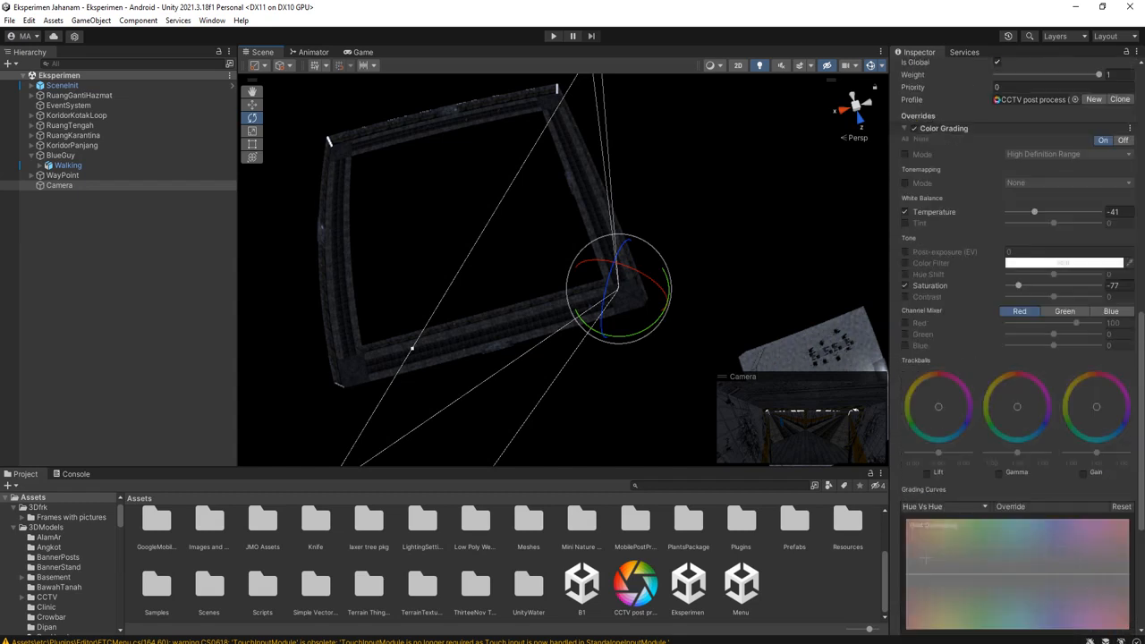
{"action": "right_click_drag", "start_coordinate": [590, 409], "coordinate": [641, 329]}
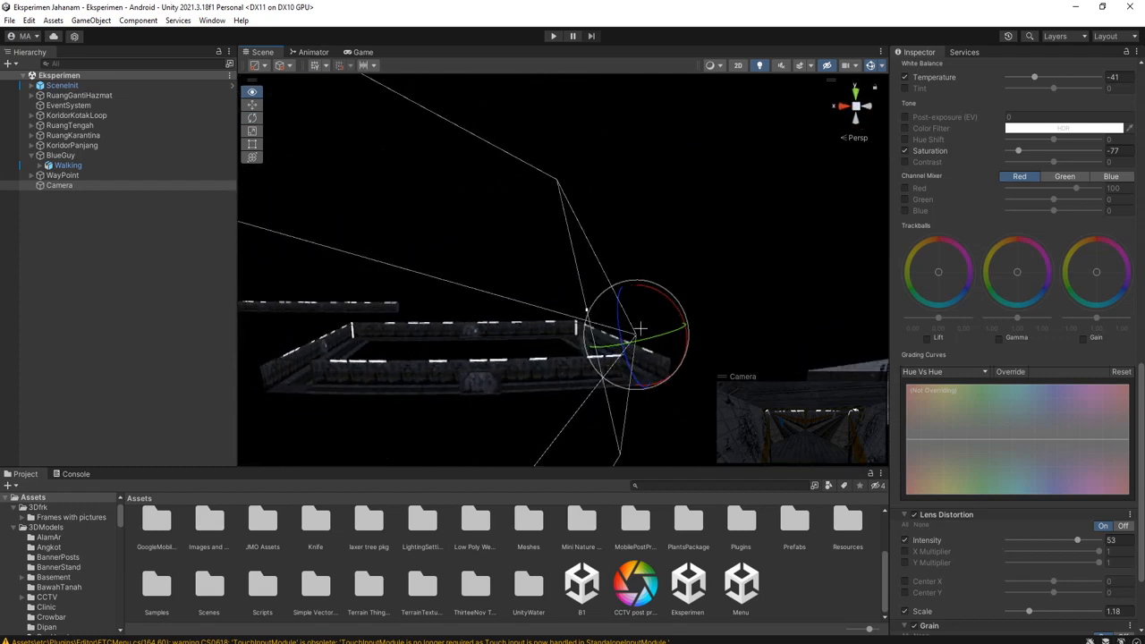
{"action": "right_click_drag", "start_coordinate": [656, 288], "coordinate": [581, 346]}
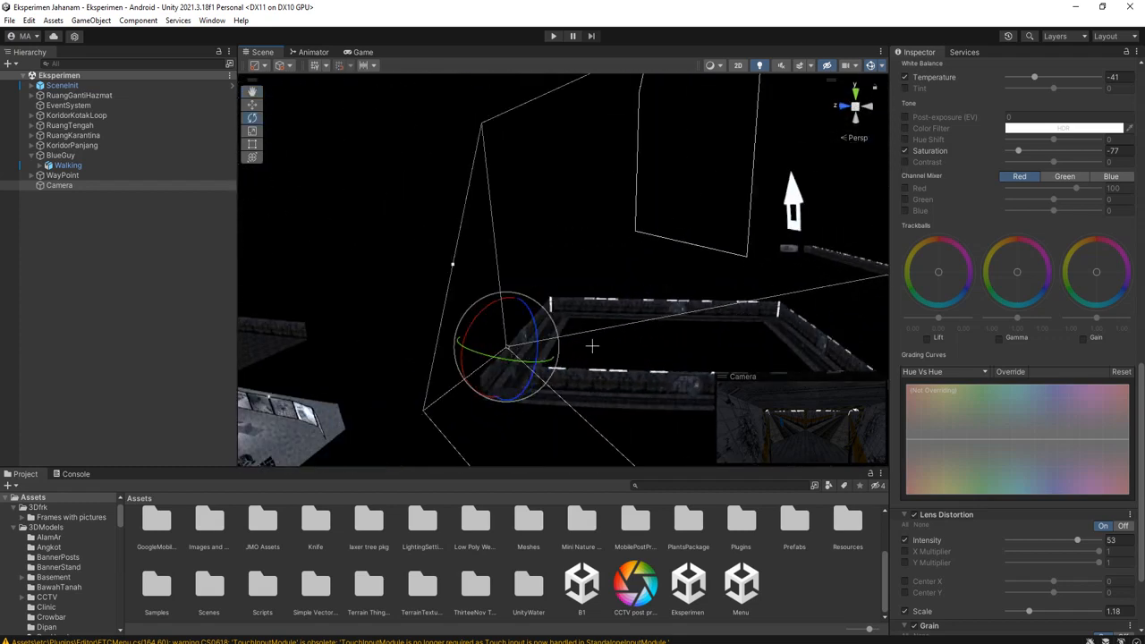
{"action": "right_click_drag", "start_coordinate": [808, 359], "coordinate": [622, 275]}
{"action": "right_click_drag", "start_coordinate": [765, 332], "coordinate": [715, 243]}
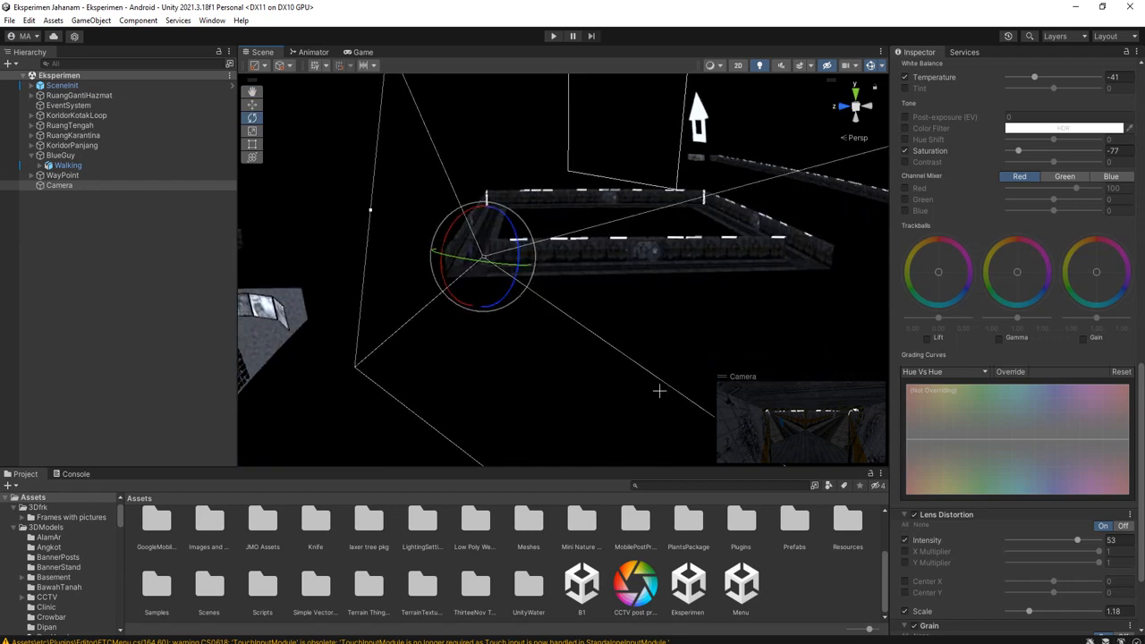
Step: Review the Lens Distortion and Grain settings, and turn off the Lens Distortion Intensity override
{"action": "scroll", "coordinate": [944, 602], "scroll_direction": "down", "scroll_amount": 3}
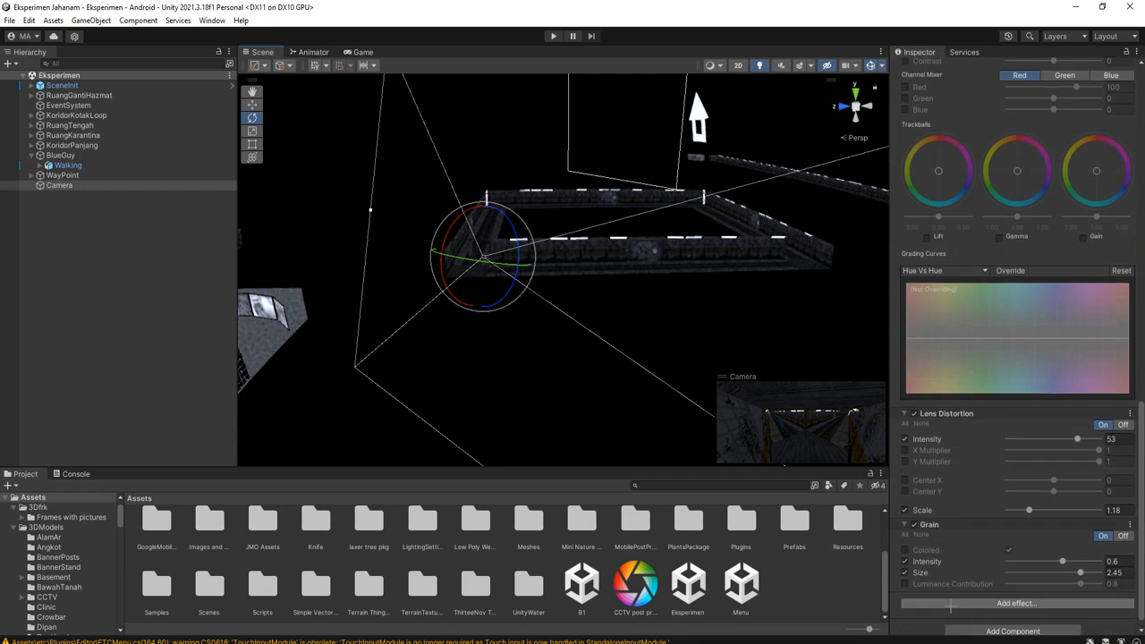
{"action": "scroll", "coordinate": [923, 582], "scroll_direction": "down", "scroll_amount": 1}
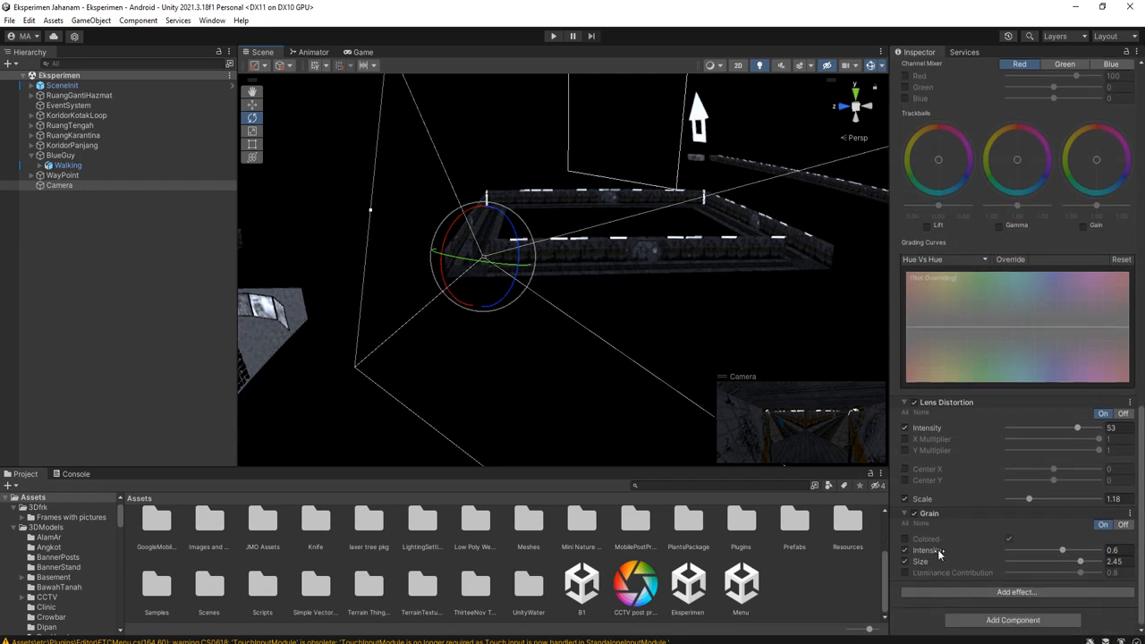
{"action": "scroll", "coordinate": [939, 555], "scroll_direction": "up", "scroll_amount": 4}
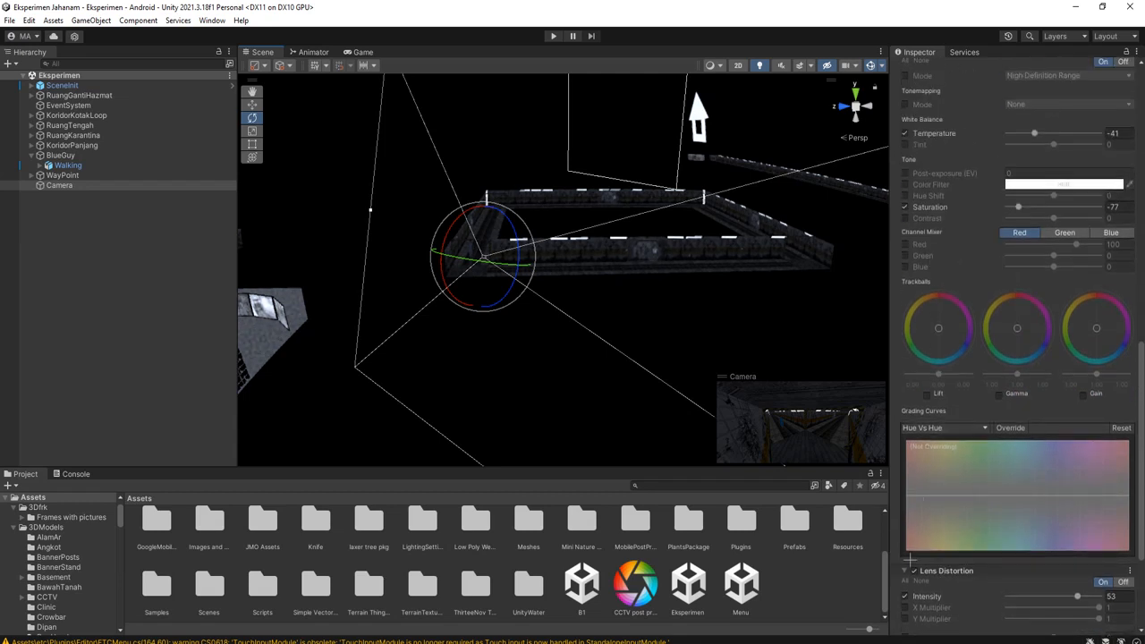
{"action": "scroll", "coordinate": [948, 581], "scroll_direction": "down", "scroll_amount": 4}
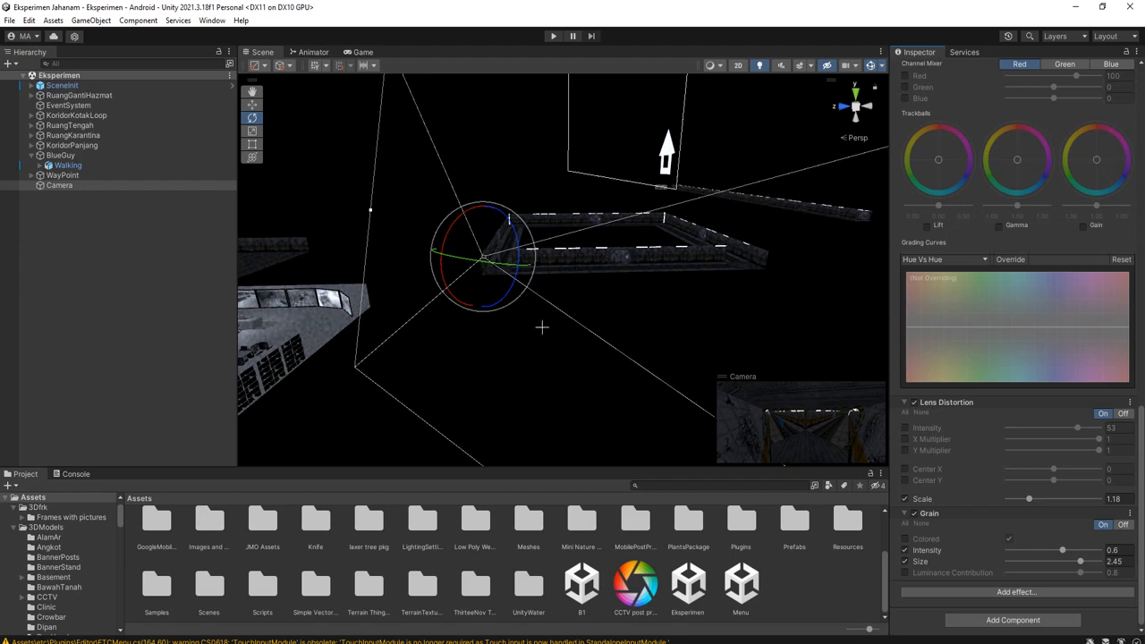
Step: Duplicate the Camera at the corridor corner and move the copy along the adjoining corridor
{"action": "left_click_drag", "start_coordinate": [644, 302], "coordinate": [748, 388], "text": "alt"}
{"action": "left_click_drag", "start_coordinate": [624, 250], "coordinate": [618, 394], "text": "alt"}
{"action": "scroll", "coordinate": [690, 379], "scroll_direction": "up", "scroll_amount": 8}
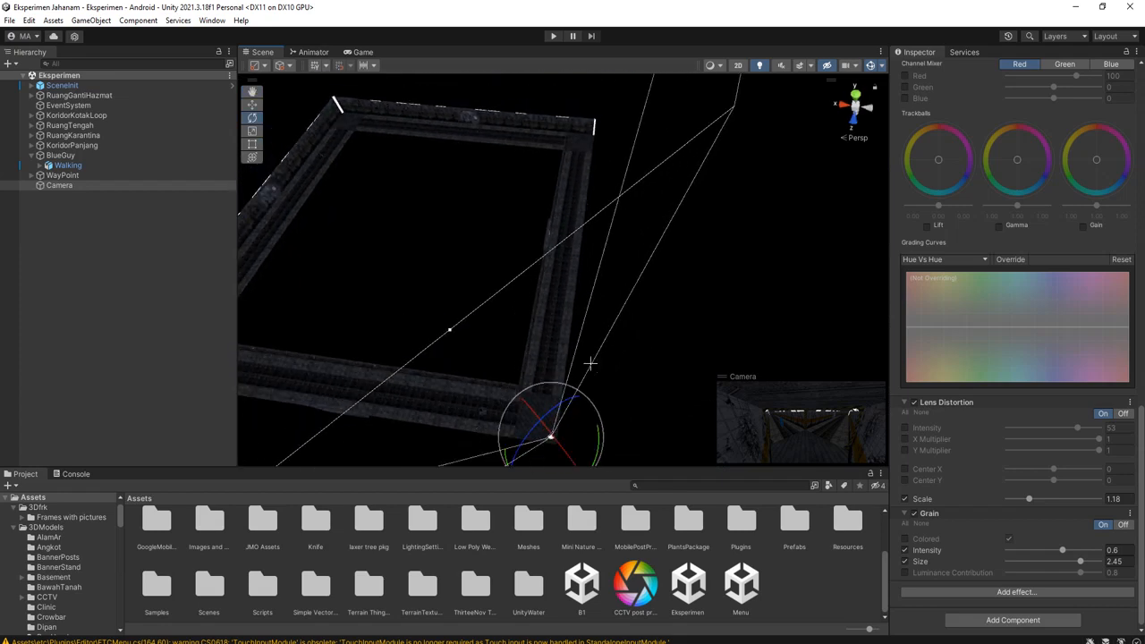
{"action": "left_click", "coordinate": [251, 105]}
{"action": "middle_click_drag", "start_coordinate": [526, 375], "coordinate": [514, 333]}
{"action": "key", "text": "ctrl+d"}
{"action": "left_click_drag", "start_coordinate": [542, 404], "coordinate": [546, 205]}
{"action": "key", "text": "f"}
{"action": "left_click_drag", "start_coordinate": [609, 319], "coordinate": [598, 271], "text": "alt"}
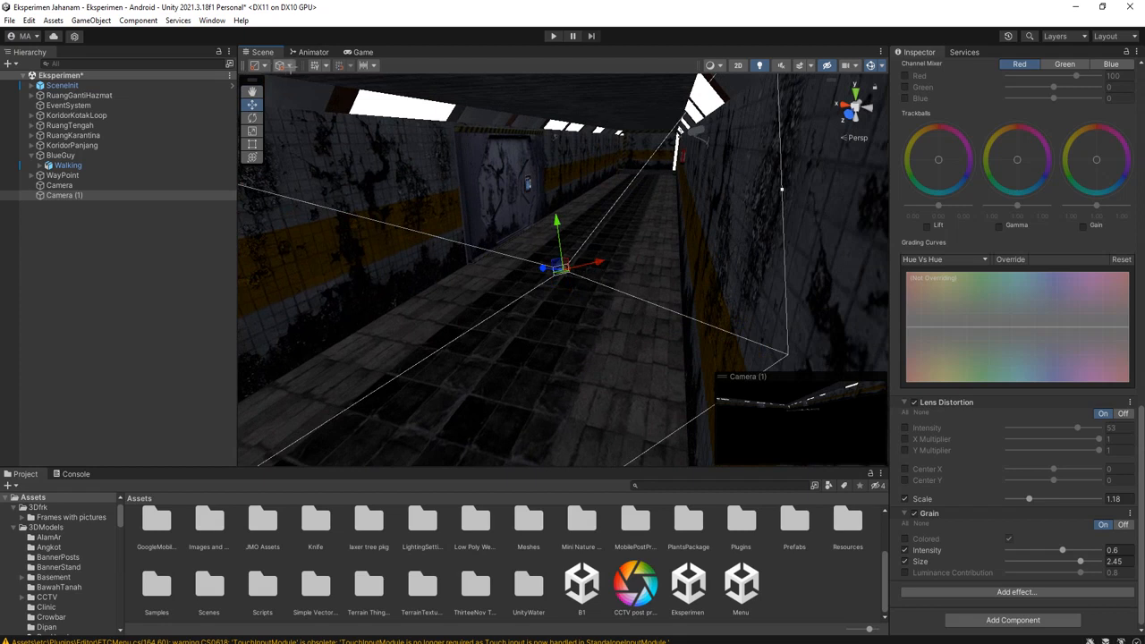
Step: Switch the handle orientation to Global and raise Camera (1) to just below the corridor ceiling
{"action": "left_click", "coordinate": [284, 65]}
{"action": "left_click", "coordinate": [304, 81]}
{"action": "left_click_drag", "start_coordinate": [570, 266], "coordinate": [597, 133]}
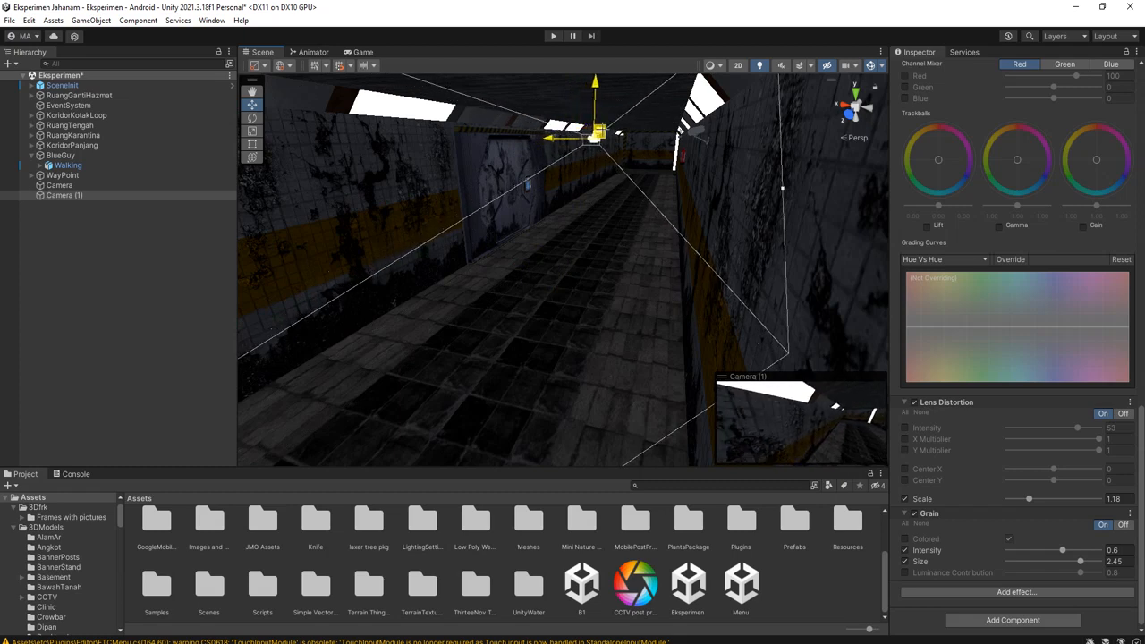
Step: Move Camera (1) along the corridor to the CCTV model mounted on the wall
{"action": "left_click_drag", "start_coordinate": [609, 172], "coordinate": [358, 239], "text": "alt"}
{"action": "key", "text": "f"}
{"action": "middle_click_drag", "start_coordinate": [358, 239], "coordinate": [528, 264]}
{"action": "scroll", "coordinate": [420, 243], "scroll_direction": "down", "scroll_amount": 3}
{"action": "middle_click_drag", "start_coordinate": [422, 296], "coordinate": [585, 298]}
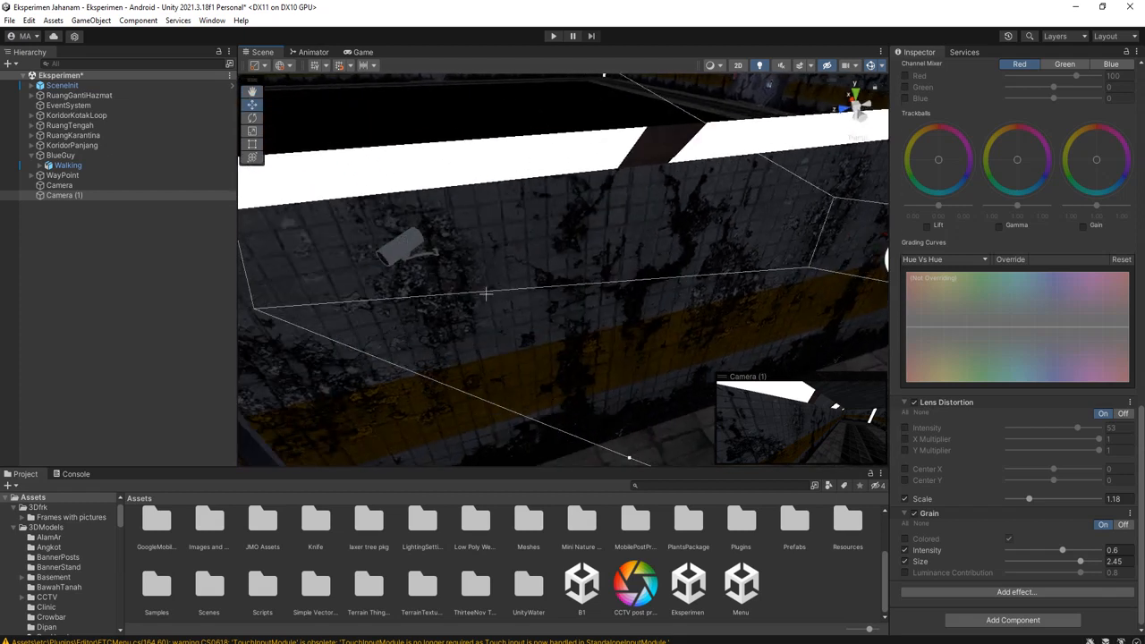
{"action": "middle_click_drag", "start_coordinate": [462, 279], "coordinate": [501, 319]}
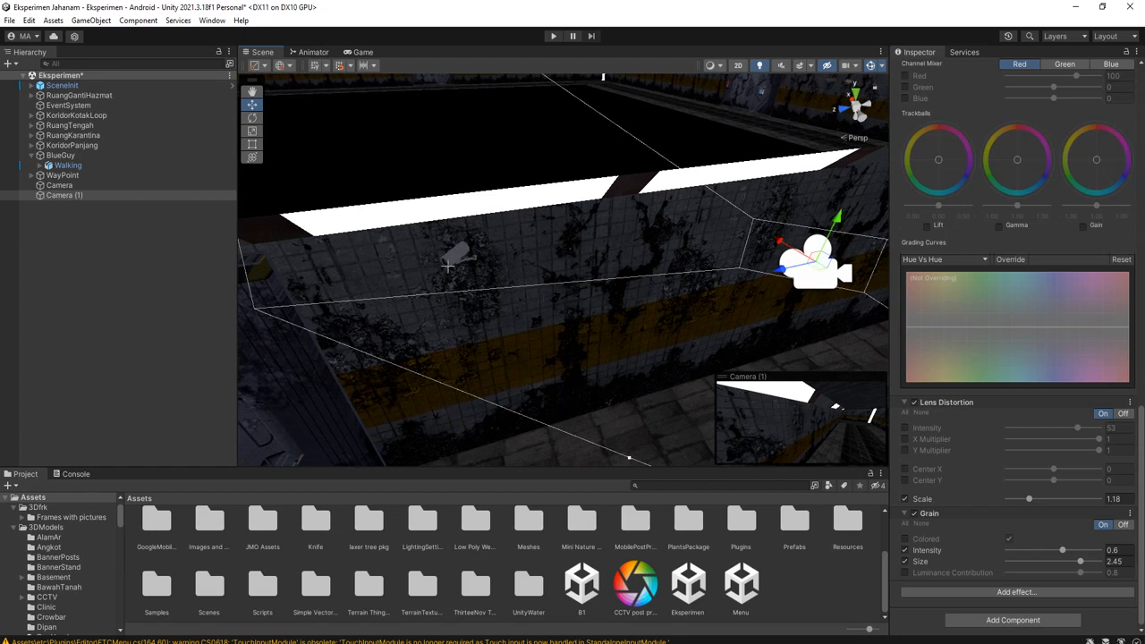
{"action": "left_click_drag", "start_coordinate": [808, 274], "coordinate": [376, 295]}
Step: Rotate Camera (1) so that it looks down the length of the corridor
{"action": "key", "text": "e"}
{"action": "left_click_drag", "start_coordinate": [450, 322], "coordinate": [444, 274], "text": "alt"}
{"action": "left_click_drag", "start_coordinate": [506, 236], "coordinate": [599, 311]}
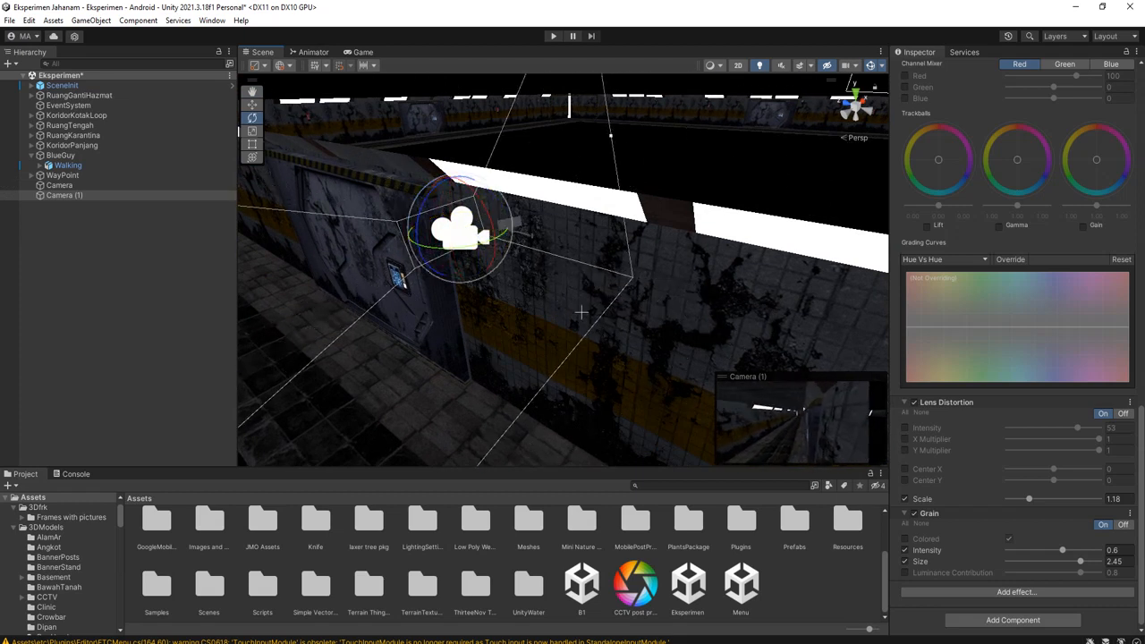
Step: Move Camera (1) farther along the corridor, past the door
{"action": "scroll", "coordinate": [485, 325], "scroll_direction": "down", "scroll_amount": 5}
{"action": "middle_click_drag", "start_coordinate": [535, 335], "coordinate": [654, 391]}
{"action": "left_click", "coordinate": [252, 104]}
{"action": "left_click_drag", "start_coordinate": [609, 291], "coordinate": [385, 224]}
{"action": "left_click_drag", "start_coordinate": [418, 264], "coordinate": [403, 269], "text": "alt"}
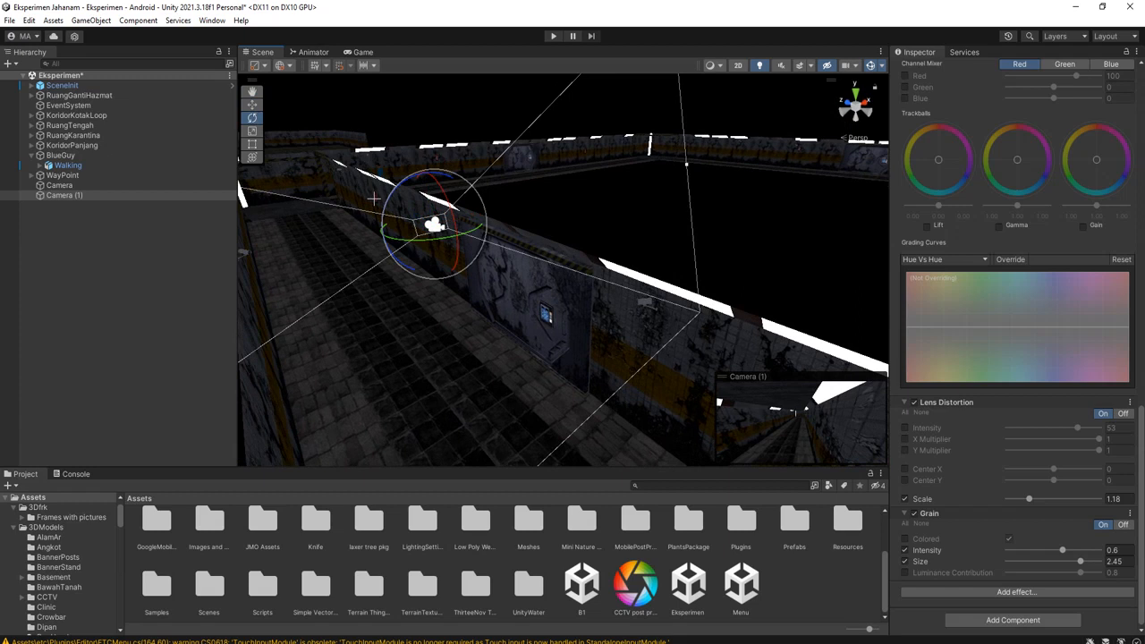
Step: Fine-tune the angle of Camera (1) and preview its framing in the Game view
{"action": "left_click_drag", "start_coordinate": [391, 207], "coordinate": [392, 206]}
{"action": "scroll", "coordinate": [452, 255], "scroll_direction": "down", "scroll_amount": 3}
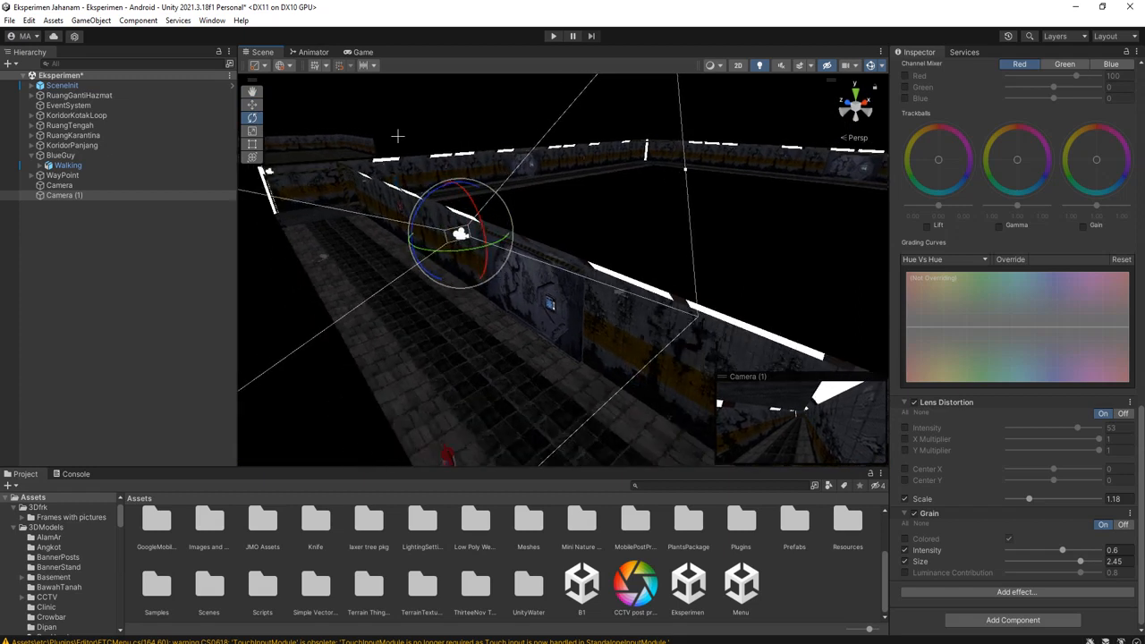
{"action": "left_click", "coordinate": [357, 53]}
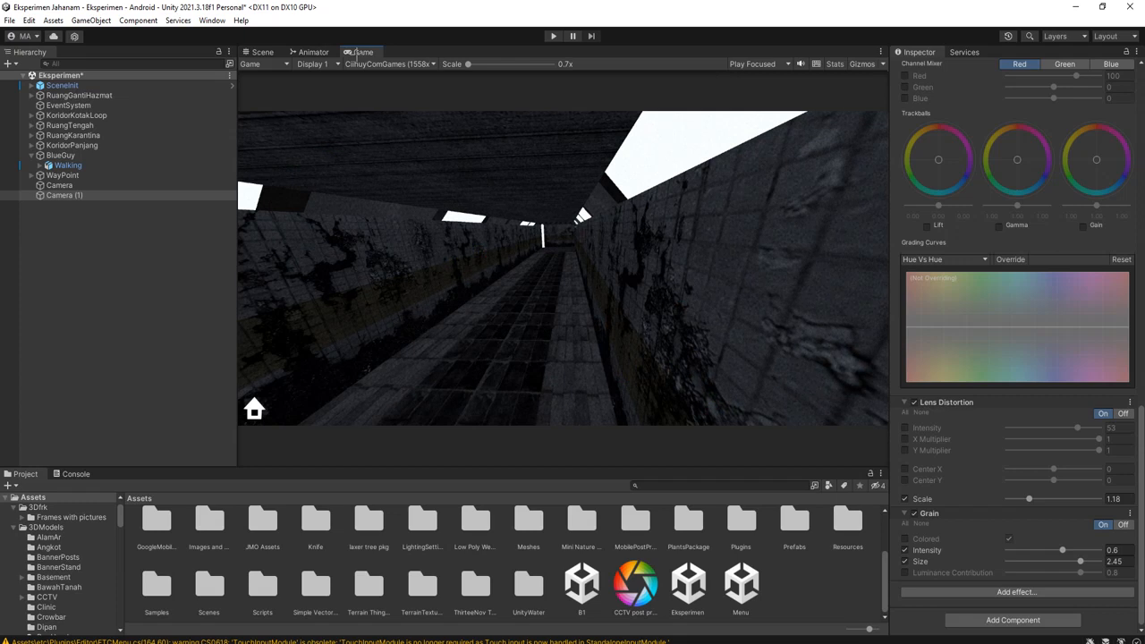
{"action": "left_click", "coordinate": [259, 54]}
Step: Duplicate Camera (1) and move the copy into the adjacent side of the square corridor
{"action": "left_click_drag", "start_coordinate": [658, 344], "coordinate": [415, 272], "text": "alt"}
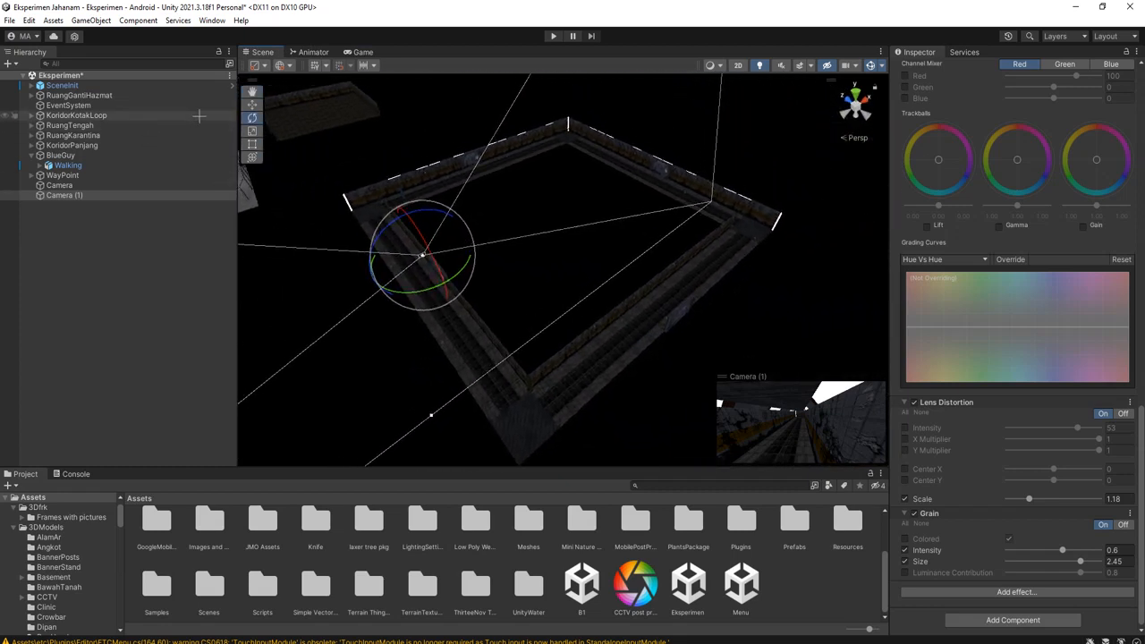
{"action": "left_click", "coordinate": [253, 104]}
{"action": "left_click_drag", "start_coordinate": [421, 259], "coordinate": [568, 361]}
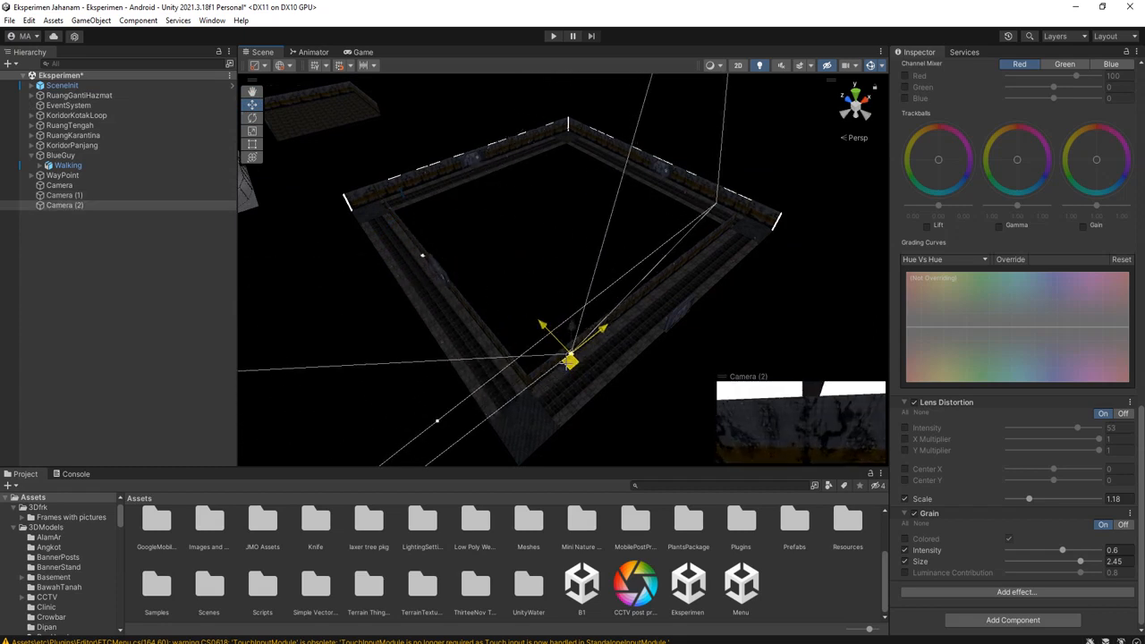
Step: Rotate Camera (2) to look down its corridor and fine-tune its tilt
{"action": "left_click_drag", "start_coordinate": [583, 397], "coordinate": [396, 397]}
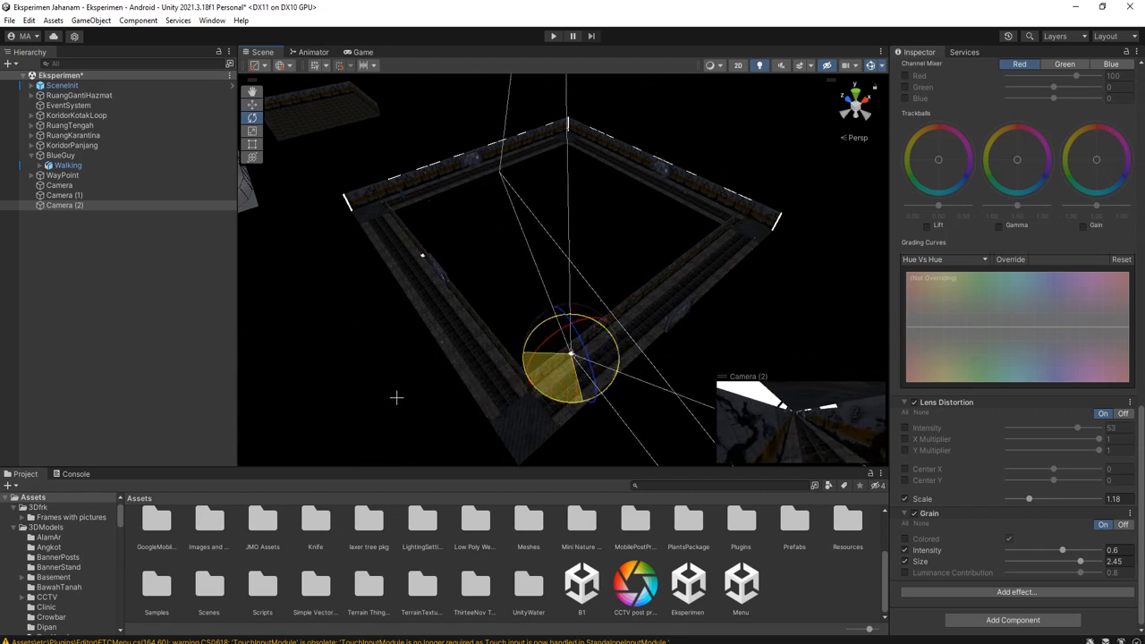
{"action": "left_click_drag", "start_coordinate": [598, 367], "coordinate": [602, 365]}
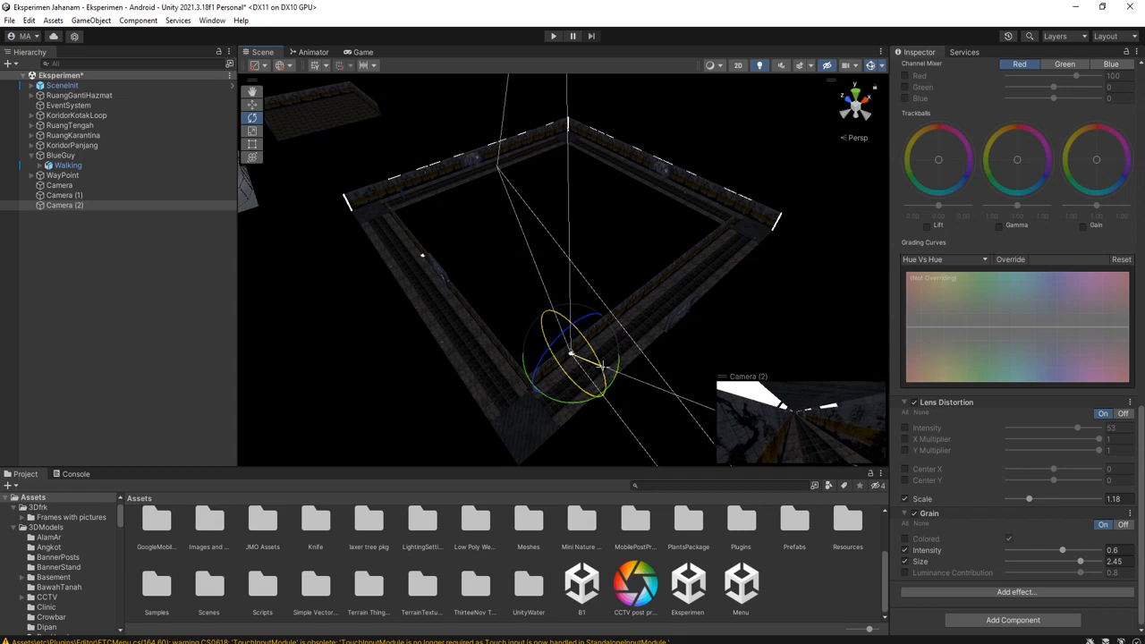
{"action": "left_click_drag", "start_coordinate": [565, 400], "coordinate": [560, 397]}
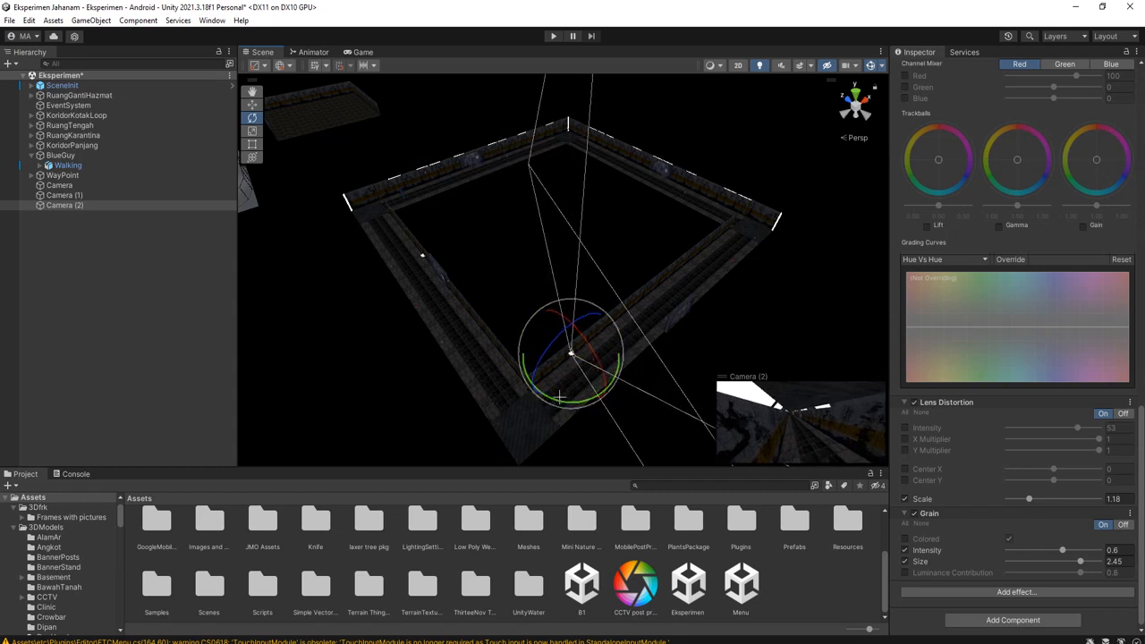
{"action": "left_click_drag", "start_coordinate": [598, 363], "coordinate": [461, 290]}
{"action": "left_click_drag", "start_coordinate": [370, 232], "coordinate": [405, 216]}
{"action": "left_click_drag", "start_coordinate": [443, 317], "coordinate": [524, 250], "text": "alt"}
{"action": "scroll", "coordinate": [448, 288], "scroll_direction": "up", "scroll_amount": 4}
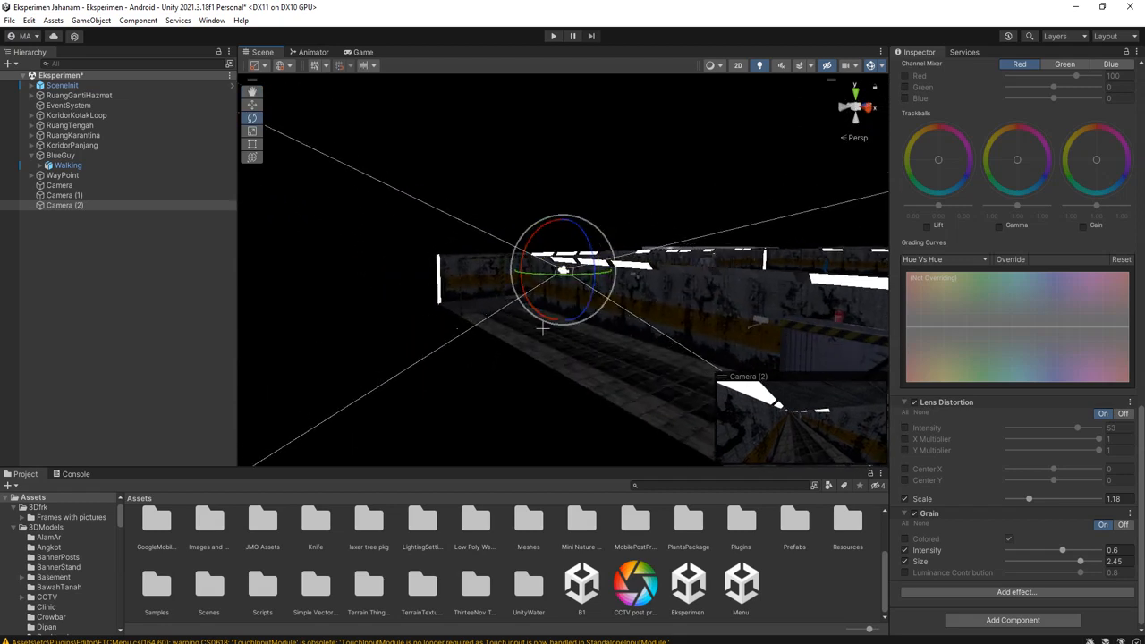
Step: Duplicate Camera (2) and move the copy to the next corner of the square corridor
{"action": "scroll", "coordinate": [552, 331], "scroll_direction": "down", "scroll_amount": 5}
{"action": "left_click_drag", "start_coordinate": [686, 316], "coordinate": [650, 350], "text": "alt"}
{"action": "middle_click_drag", "start_coordinate": [650, 350], "coordinate": [620, 357]}
{"action": "left_click_drag", "start_coordinate": [619, 357], "coordinate": [559, 398], "text": "alt"}
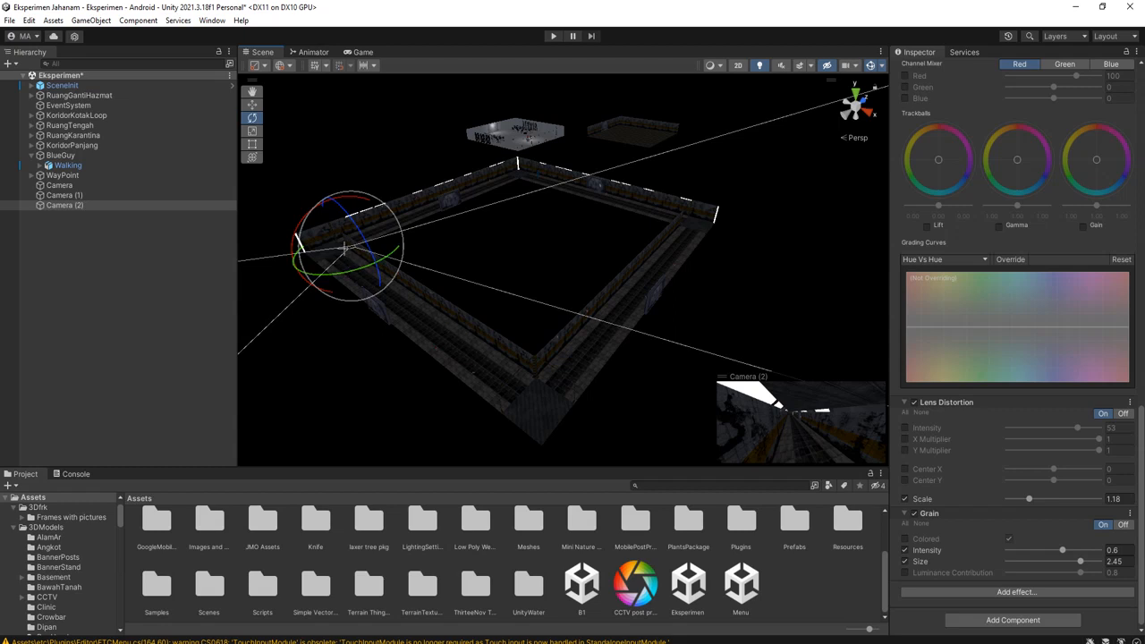
{"action": "key", "text": "w"}
{"action": "key", "text": "ctrl+d"}
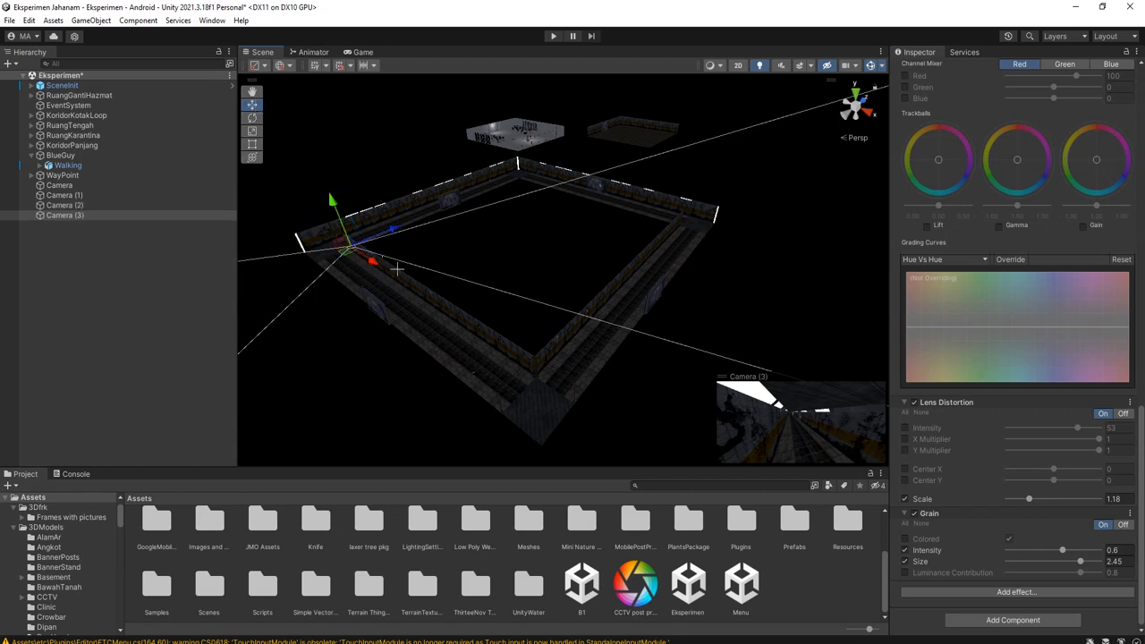
{"action": "left_click_drag", "start_coordinate": [344, 256], "coordinate": [536, 445]}
{"action": "key", "text": "f"}
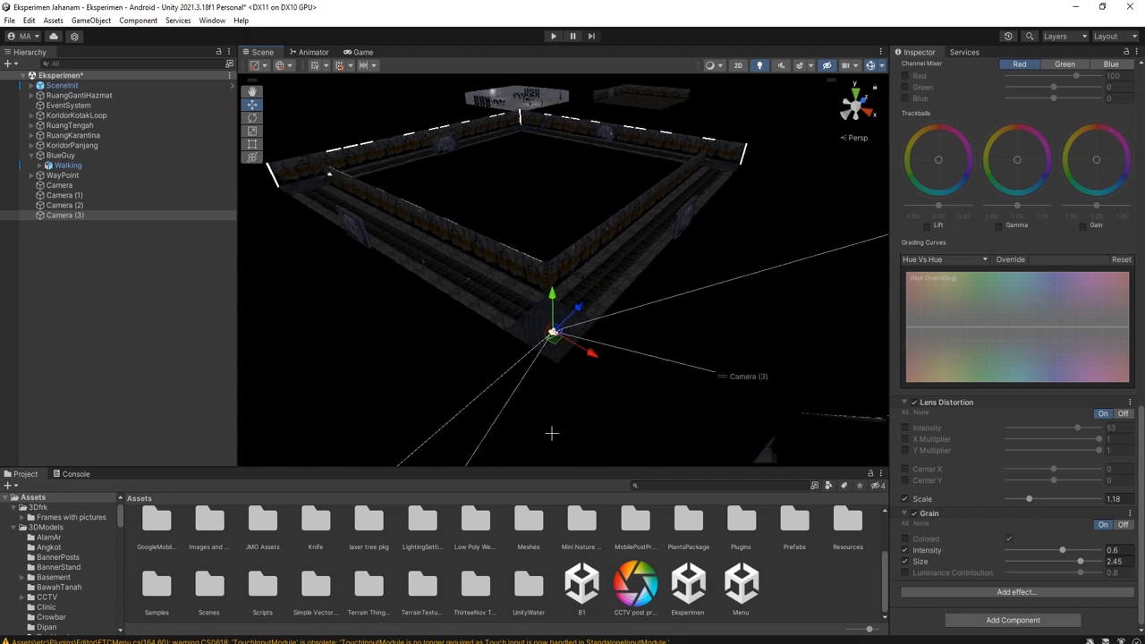
Step: Rotate Camera (3) to face the two corridors that meet at its corner
{"action": "left_click_drag", "start_coordinate": [610, 295], "coordinate": [545, 371], "text": "alt"}
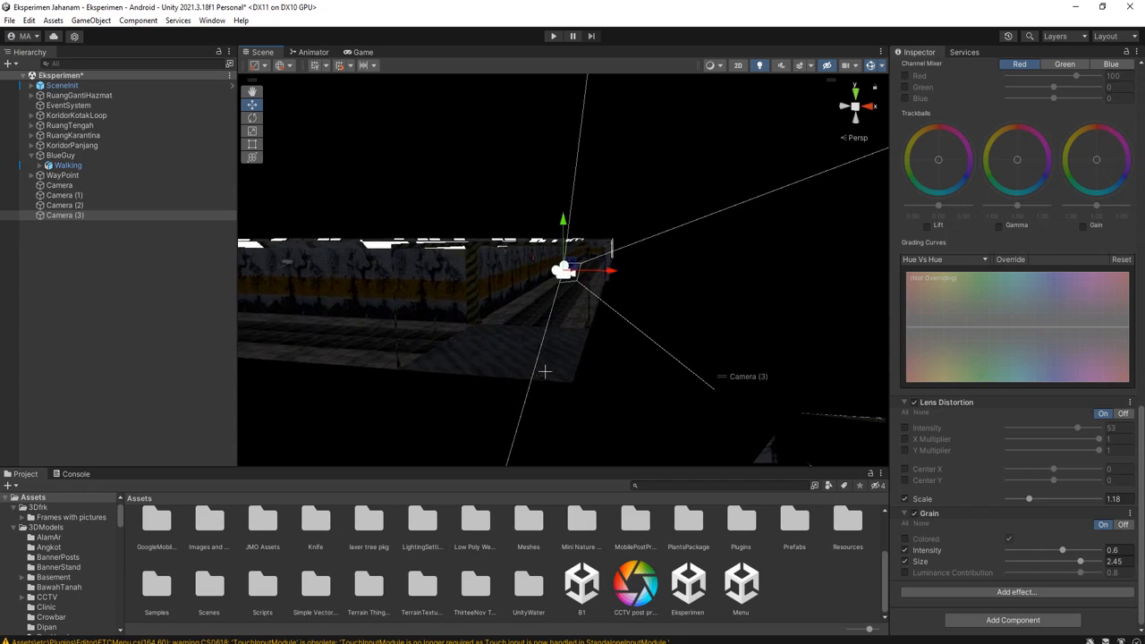
{"action": "key", "text": "e"}
{"action": "left_click_drag", "start_coordinate": [609, 291], "coordinate": [654, 295]}
Step: Shift Camera (3) inside the corner walls and fine-tune its angle, checking the framing in the Game view
{"action": "left_click", "coordinate": [253, 104]}
{"action": "left_click_drag", "start_coordinate": [427, 177], "coordinate": [580, 347], "text": "alt"}
{"action": "left_click_drag", "start_coordinate": [568, 273], "coordinate": [519, 263]}
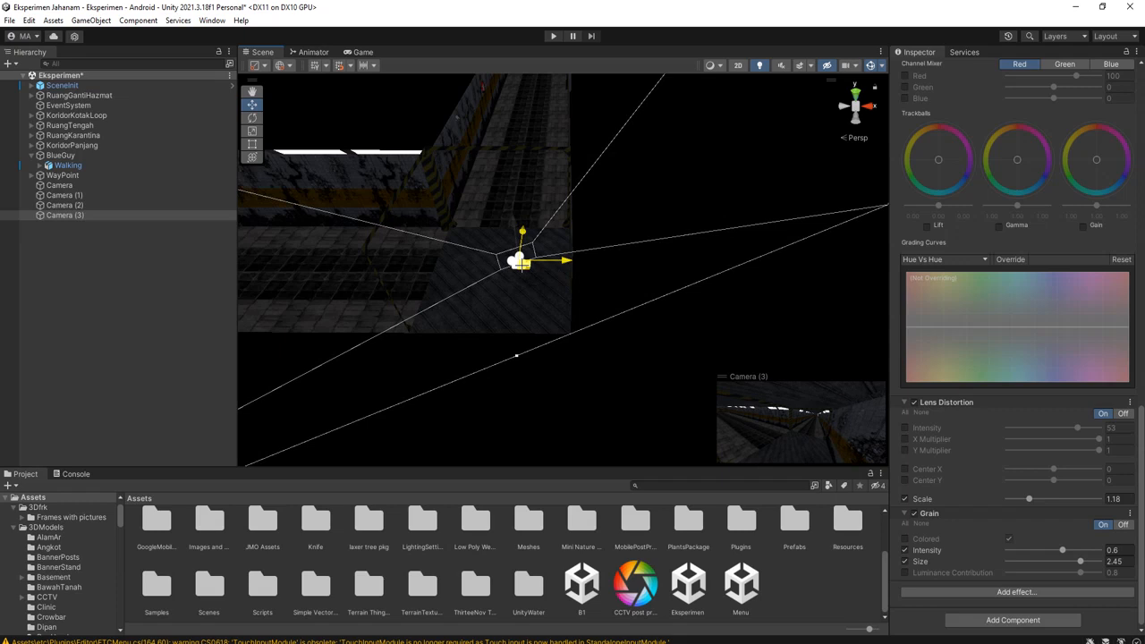
{"action": "key", "text": "e"}
{"action": "left_click_drag", "start_coordinate": [537, 230], "coordinate": [545, 233]}
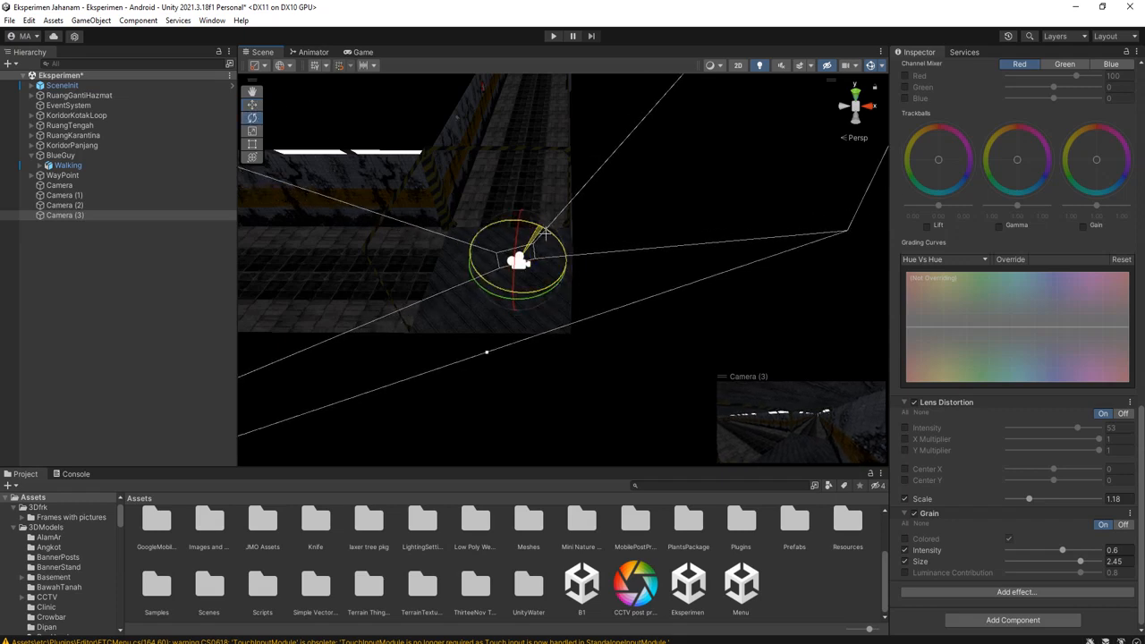
{"action": "left_click", "coordinate": [362, 51]}
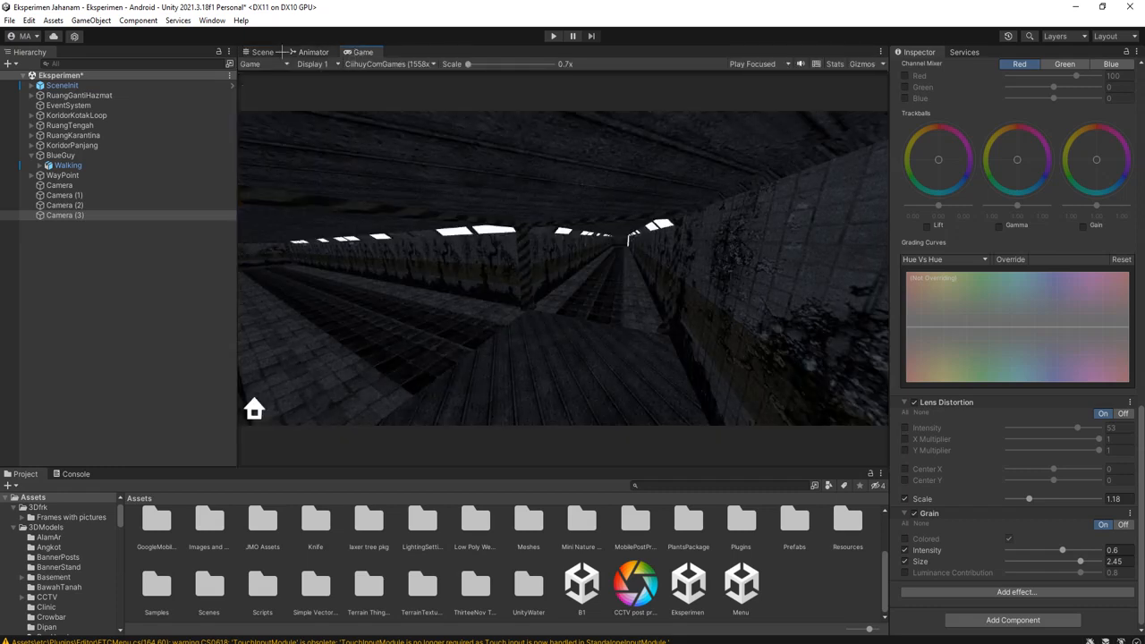
{"action": "left_click", "coordinate": [247, 51]}
Step: Review the position and preview of each placed camera around the square corridor, from Camera through Camera (3)
{"action": "scroll", "coordinate": [556, 301], "scroll_direction": "down", "scroll_amount": 12}
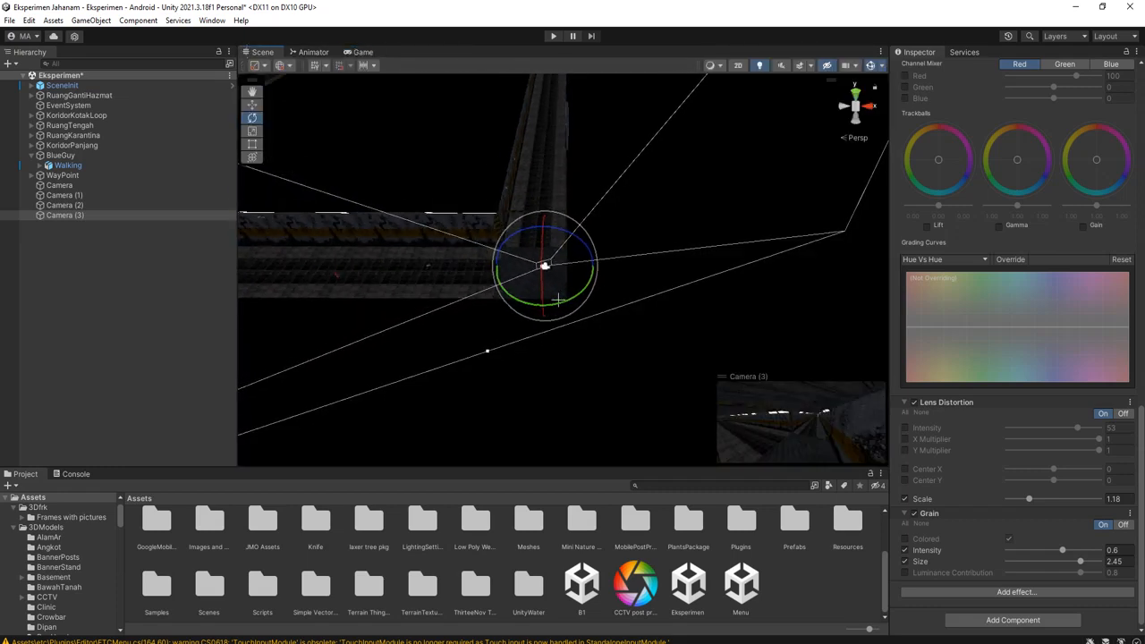
{"action": "left_click", "coordinate": [59, 185]}
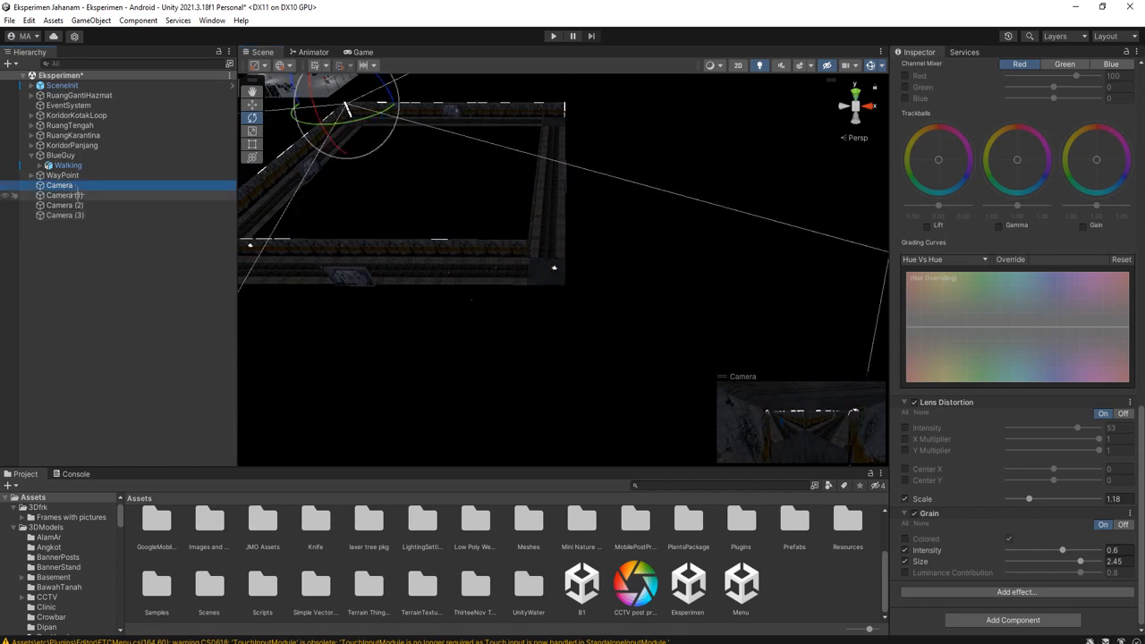
{"action": "left_click", "coordinate": [63, 195]}
{"action": "left_click", "coordinate": [63, 205]}
{"action": "middle_click_drag", "start_coordinate": [487, 271], "coordinate": [484, 352]}
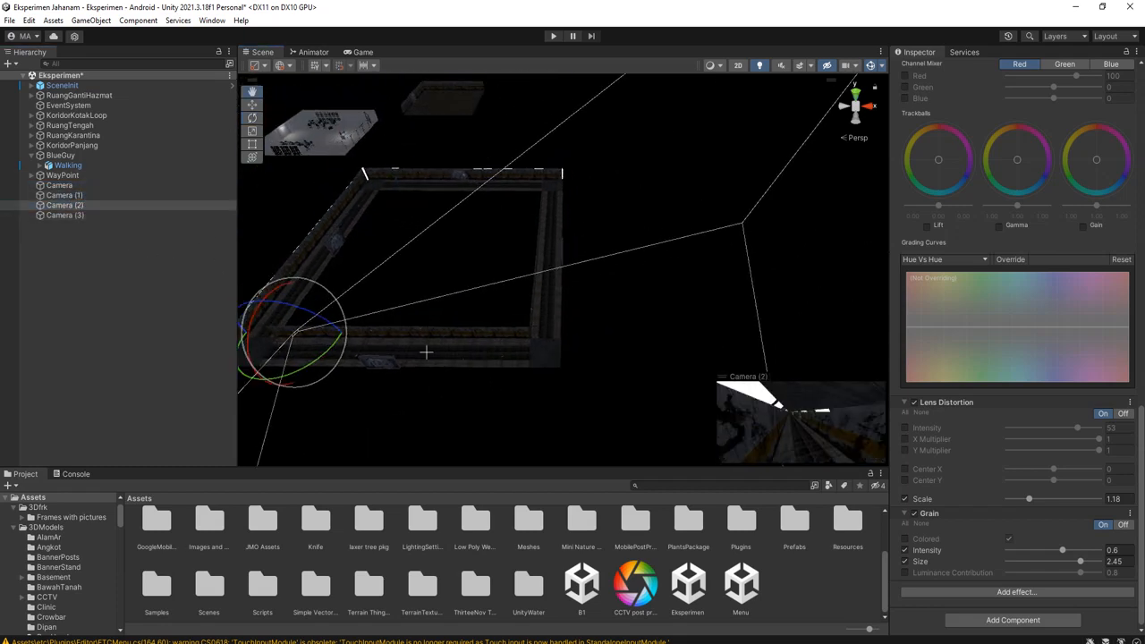
{"action": "left_click", "coordinate": [89, 178]}
{"action": "left_click", "coordinate": [79, 185]}
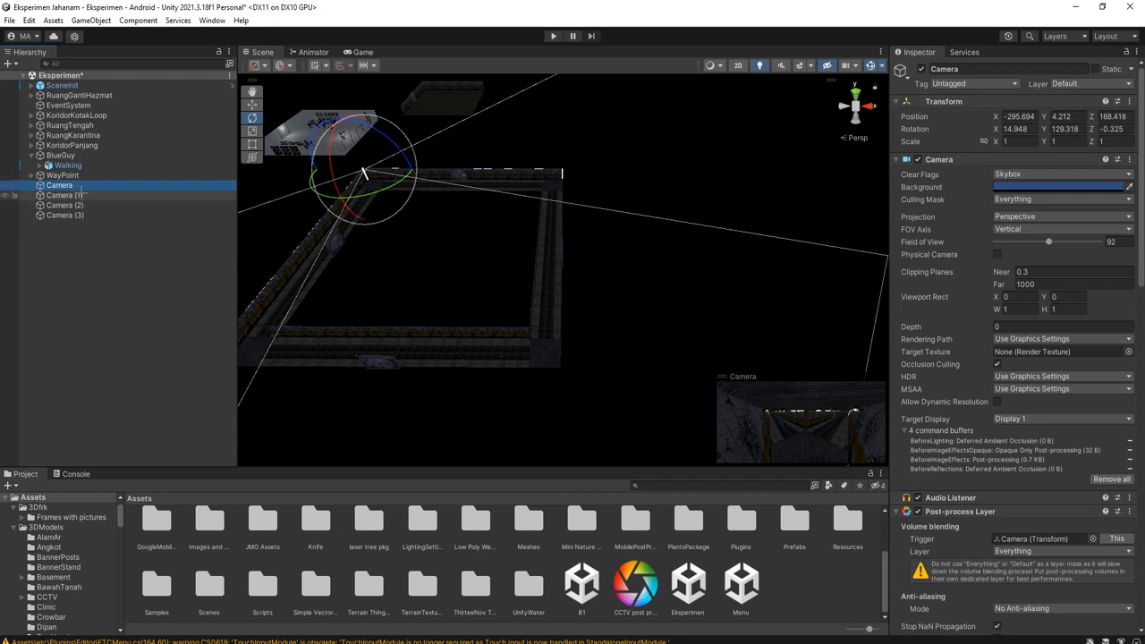
{"action": "left_click", "coordinate": [76, 195]}
{"action": "left_click", "coordinate": [80, 205]}
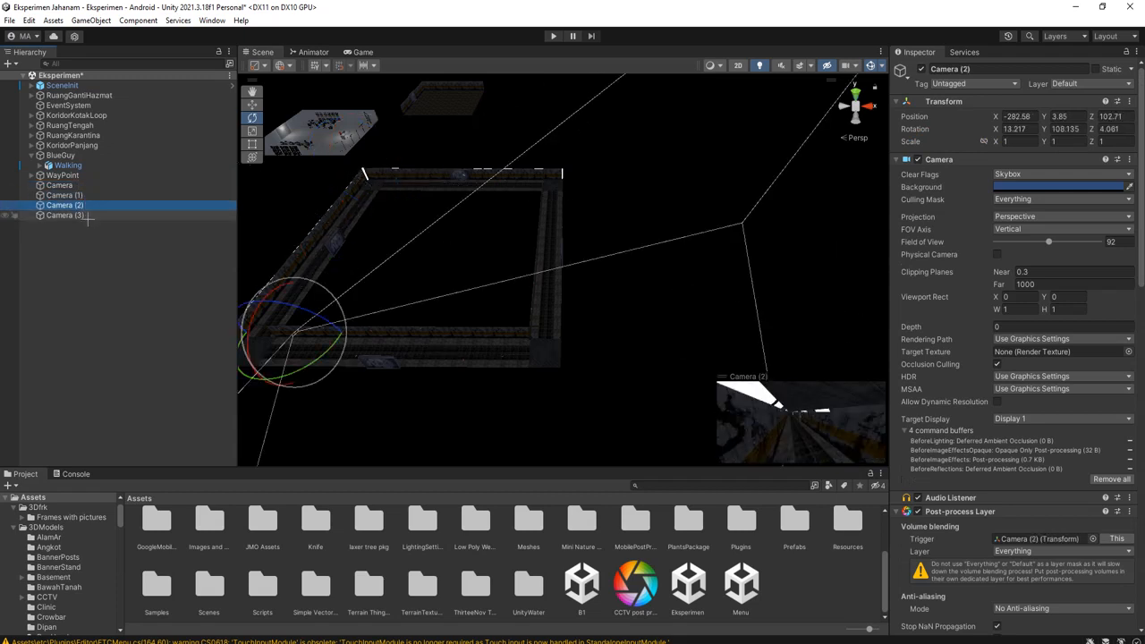
{"action": "left_click", "coordinate": [87, 217]}
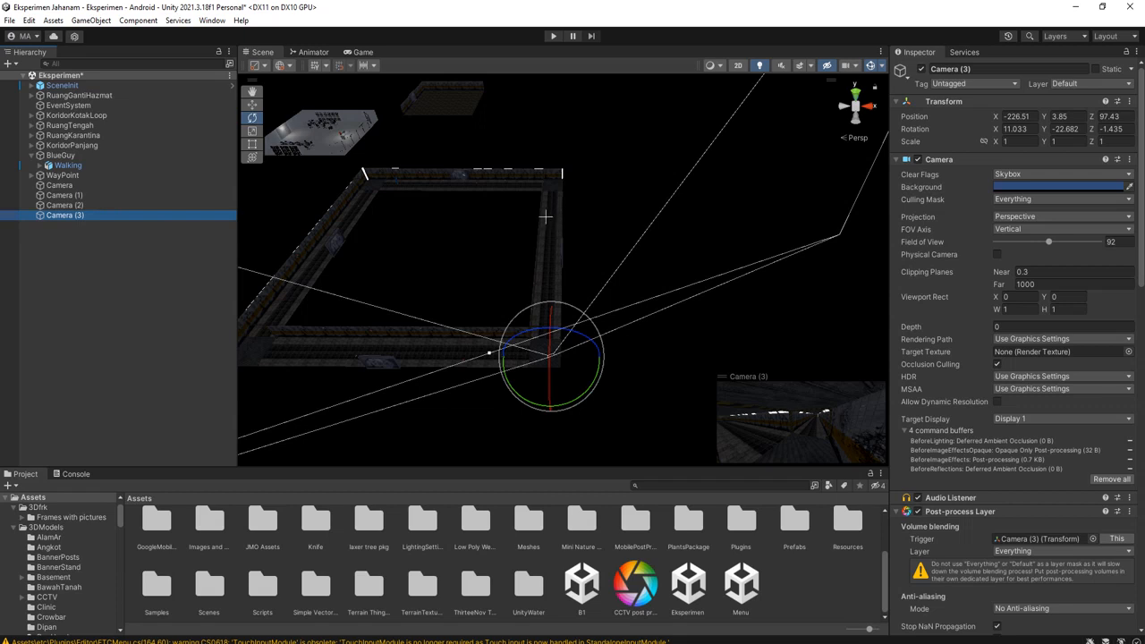
Step: Duplicate Camera (3) and move the copy along the corridor to the remaining corner, at about Z 148.9
{"action": "key", "text": "ctrl+d"}
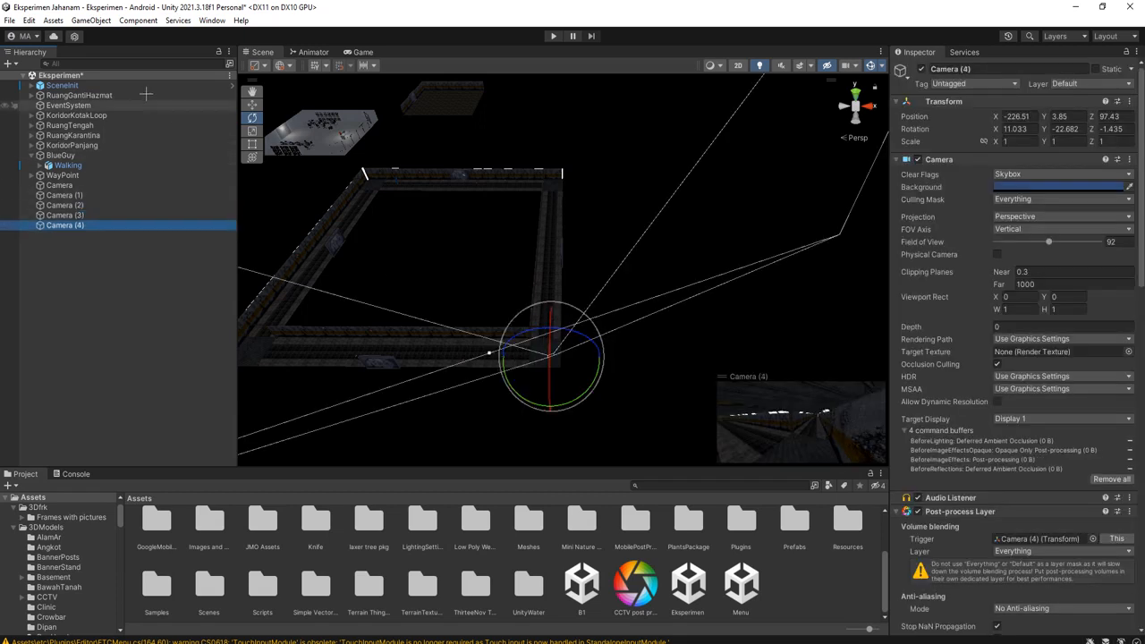
{"action": "left_click", "coordinate": [253, 105]}
{"action": "left_click_drag", "start_coordinate": [557, 362], "coordinate": [565, 209]}
{"action": "key", "text": "f"}
{"action": "left_click_drag", "start_coordinate": [609, 267], "coordinate": [405, 191], "text": "alt"}
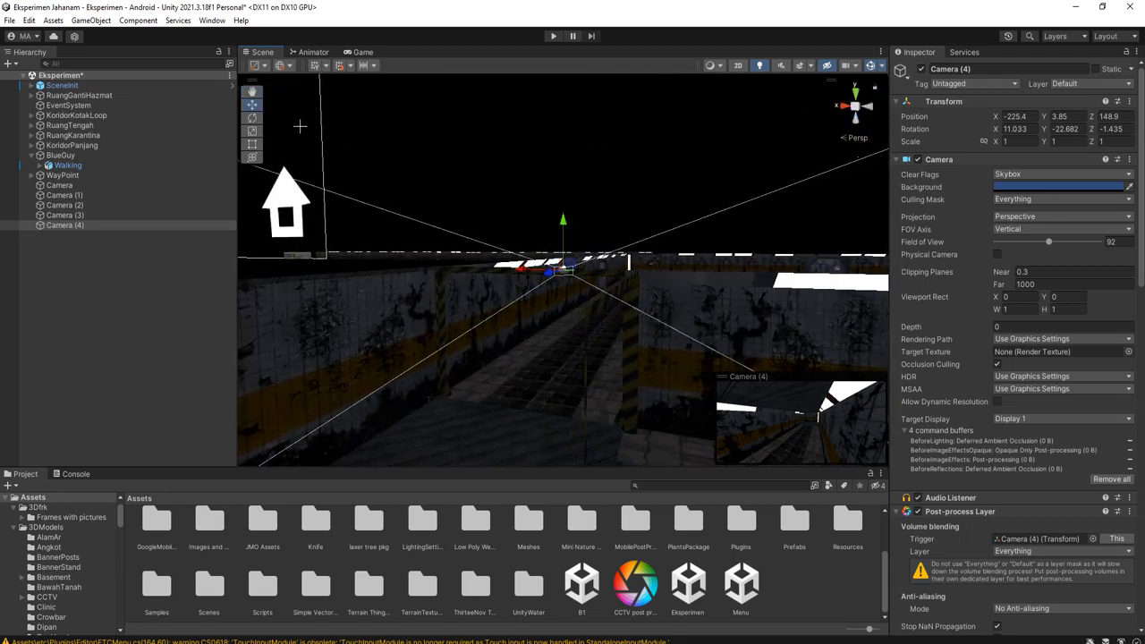
Step: Rotate Camera (4) to about -113° around Y and shift it deeper into its corner, to about Z 162.1
{"action": "left_click", "coordinate": [253, 119]}
{"action": "left_click_drag", "start_coordinate": [558, 273], "coordinate": [731, 279]}
{"action": "left_click", "coordinate": [253, 106]}
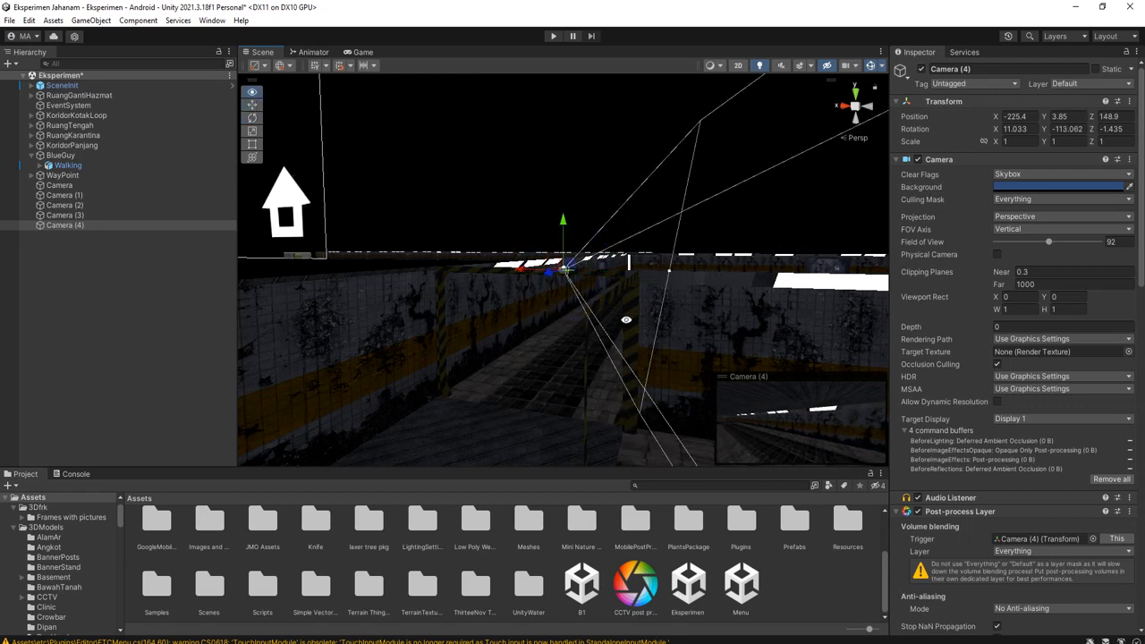
{"action": "left_click_drag", "start_coordinate": [618, 297], "coordinate": [606, 314], "text": "alt"}
{"action": "left_click_drag", "start_coordinate": [569, 272], "coordinate": [541, 482]}
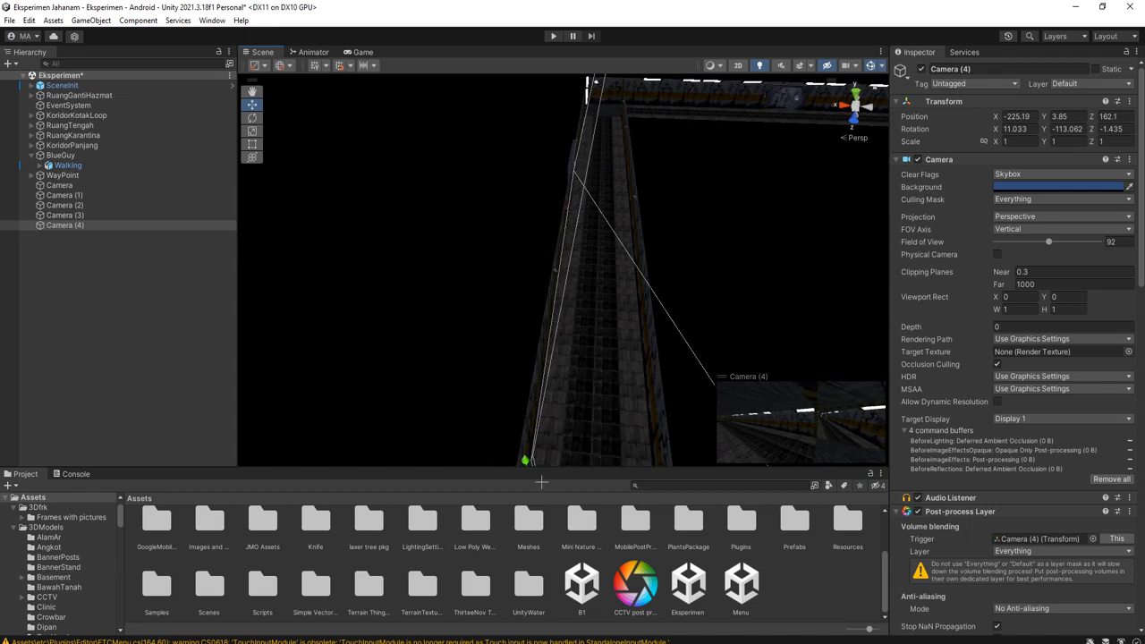
Step: Save the scene and enable the Lens Distortion intensity override at 53 in Camera (4)'s post-process profile
{"action": "key", "text": "ctrl+s"}
{"action": "scroll", "coordinate": [546, 403], "scroll_direction": "down", "scroll_amount": 4}
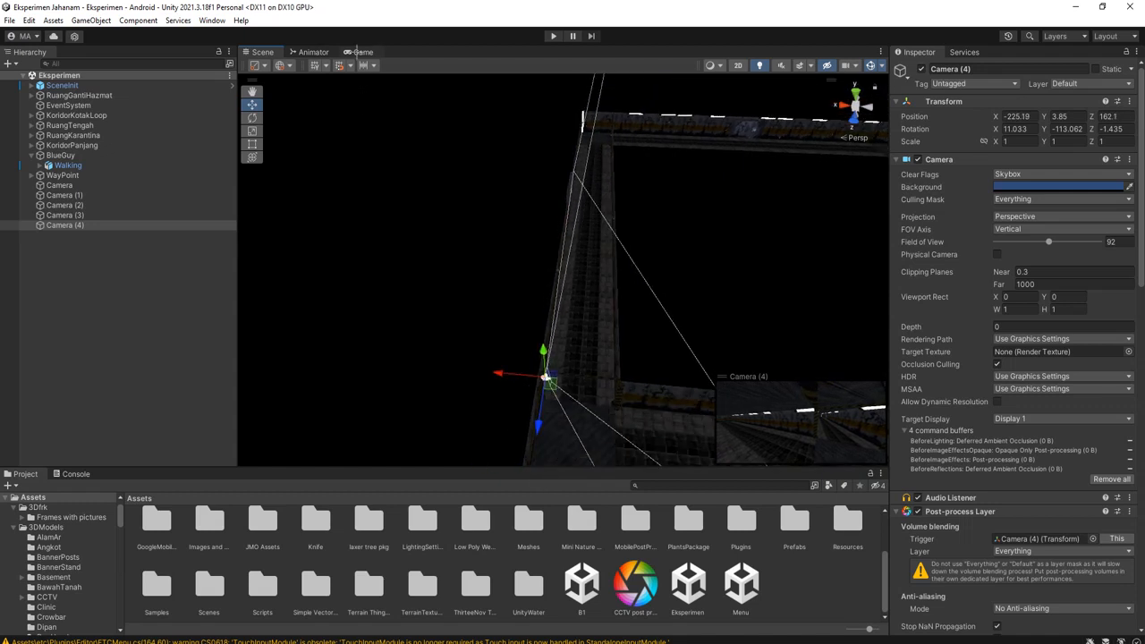
{"action": "left_click", "coordinate": [359, 51]}
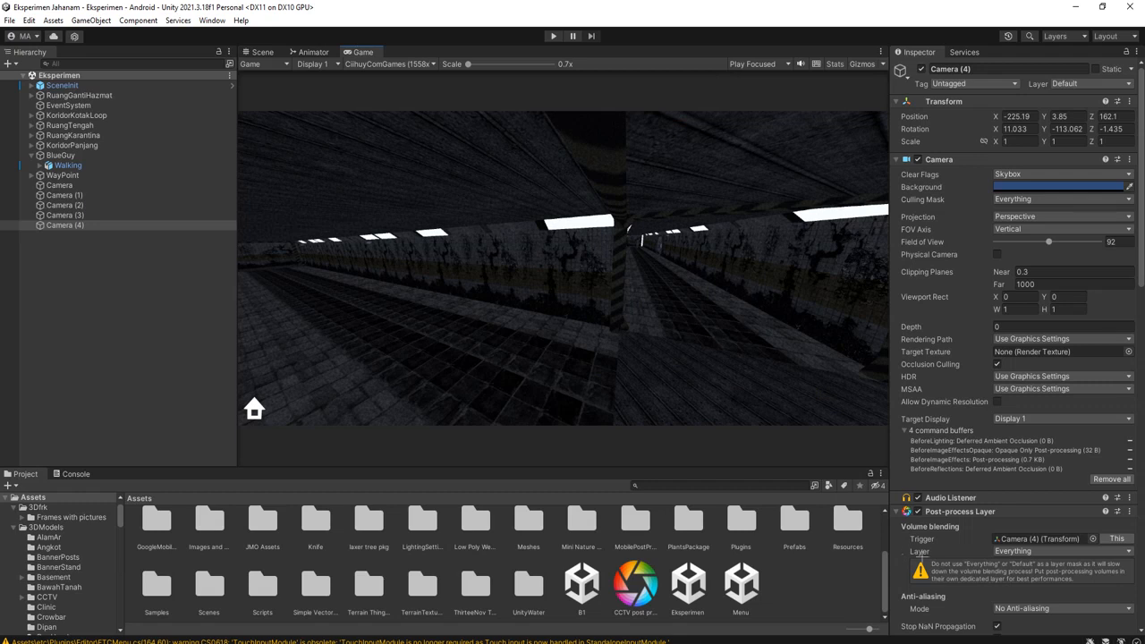
{"action": "scroll", "coordinate": [962, 586], "scroll_direction": "down", "scroll_amount": 5}
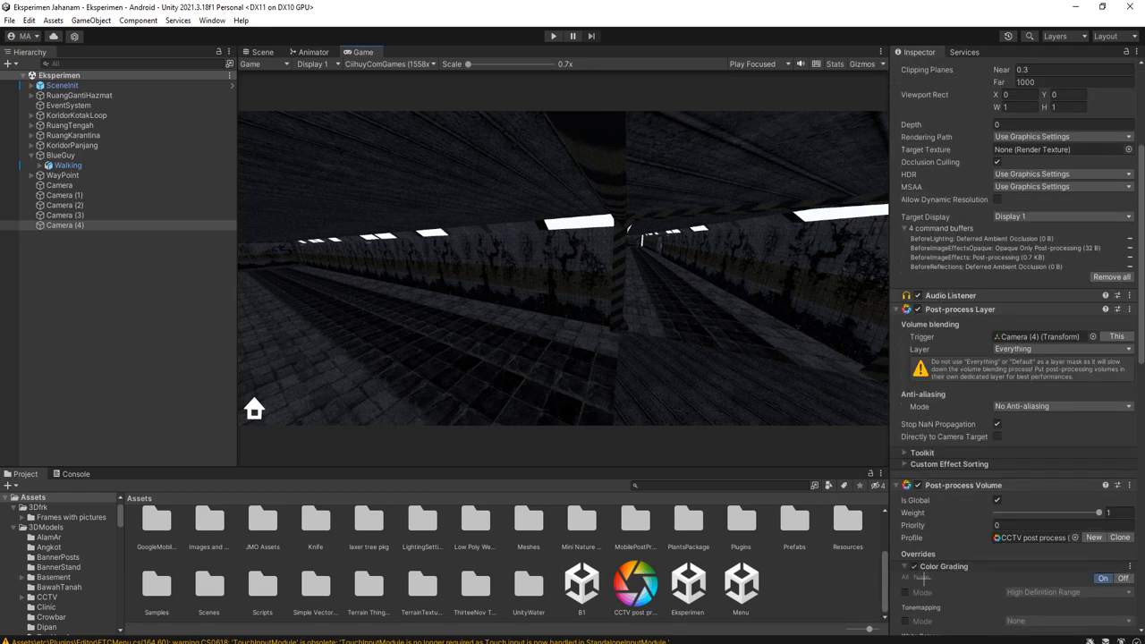
{"action": "scroll", "coordinate": [930, 578], "scroll_direction": "down", "scroll_amount": 20}
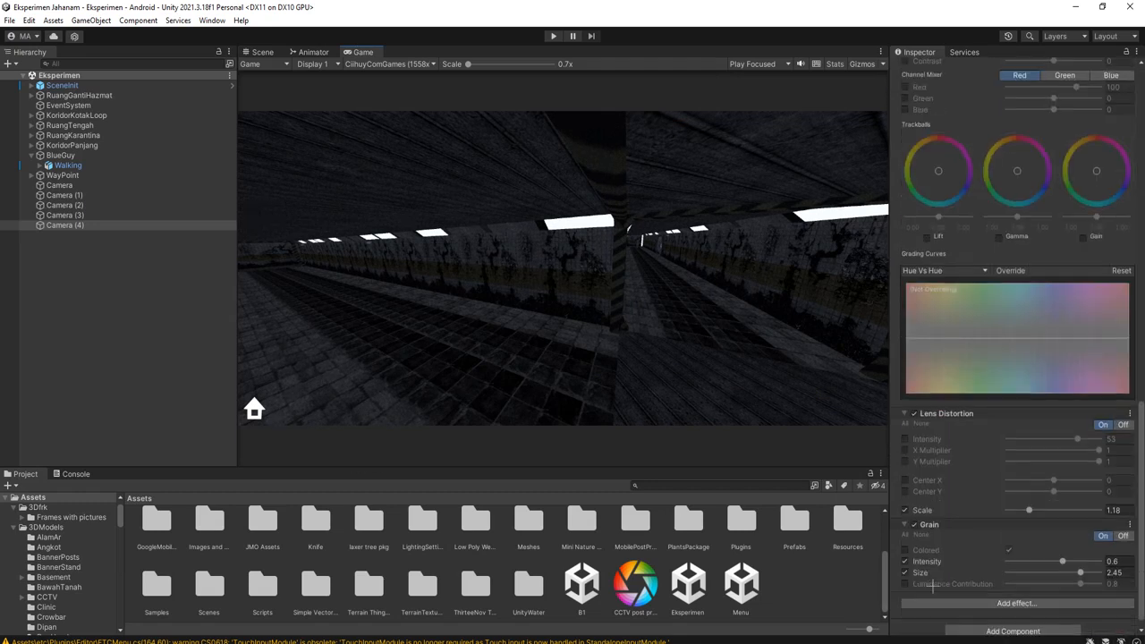
{"action": "scroll", "coordinate": [933, 584], "scroll_direction": "down", "scroll_amount": 2}
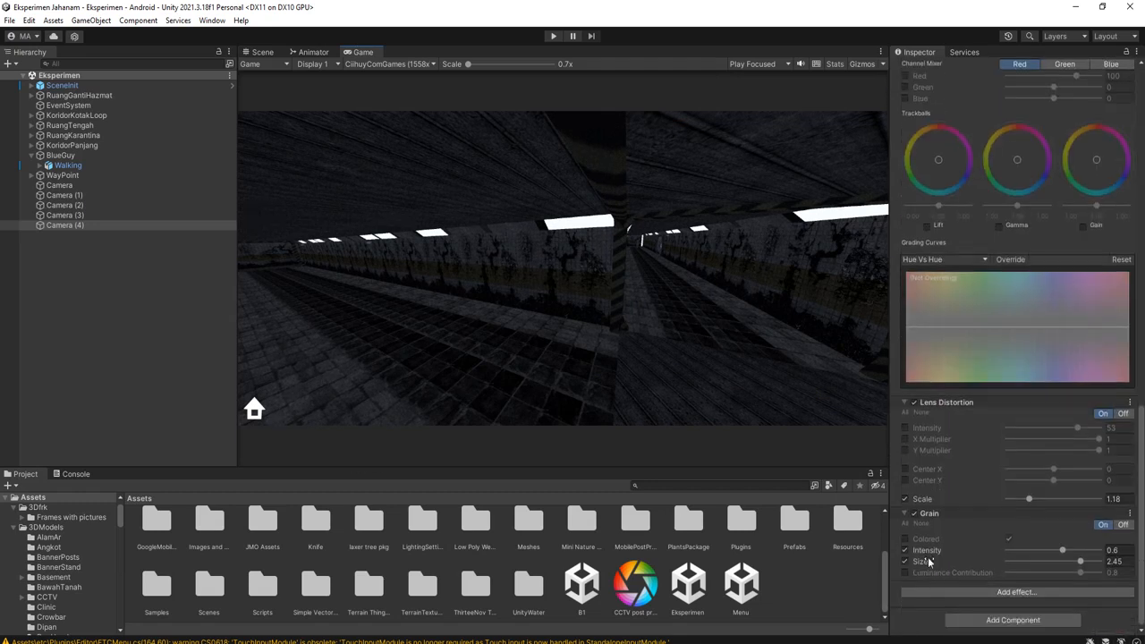
{"action": "left_click", "coordinate": [905, 428]}
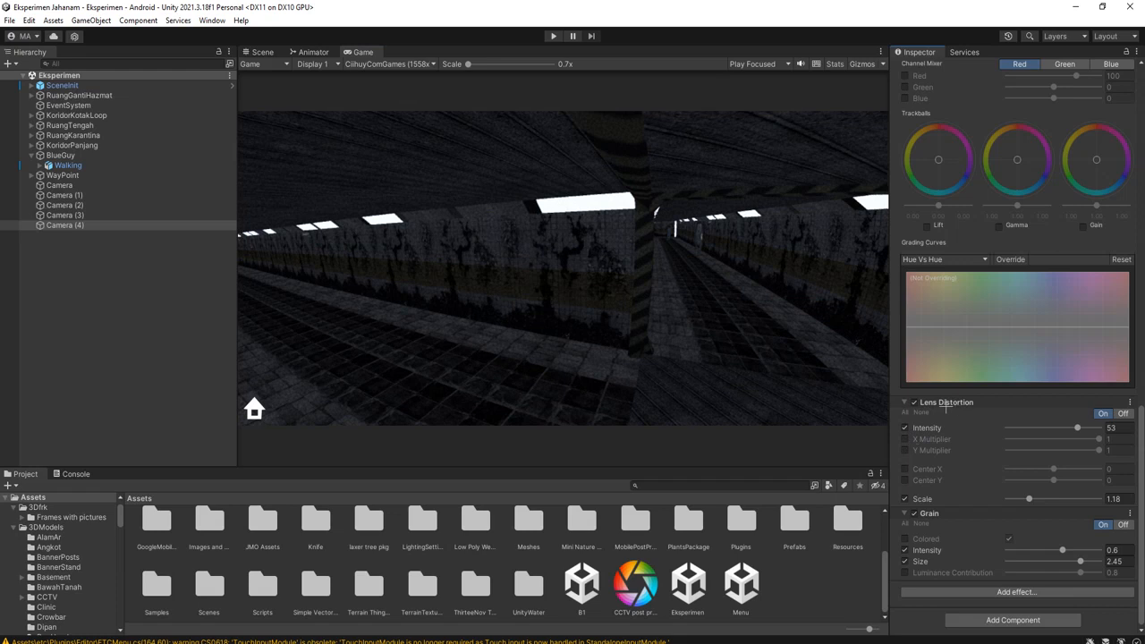
Step: Run the scene in play mode and test view switching by deactivating and reactivating the first Camera
{"action": "left_click", "coordinate": [544, 77]}
{"action": "left_click", "coordinate": [555, 36]}
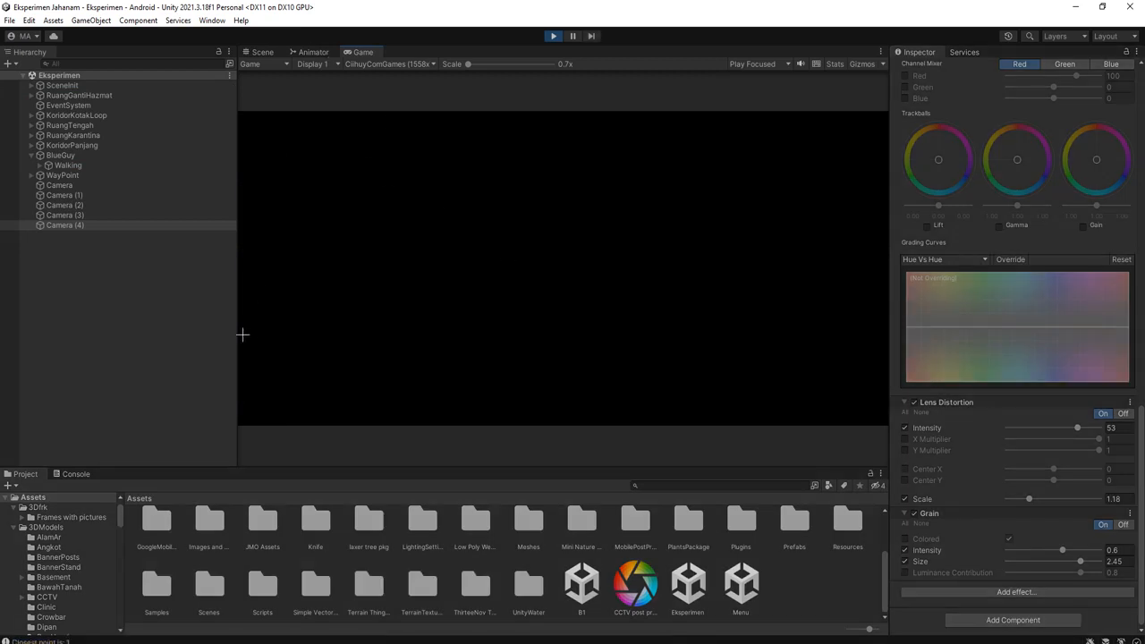
{"action": "left_click", "coordinate": [87, 185]}
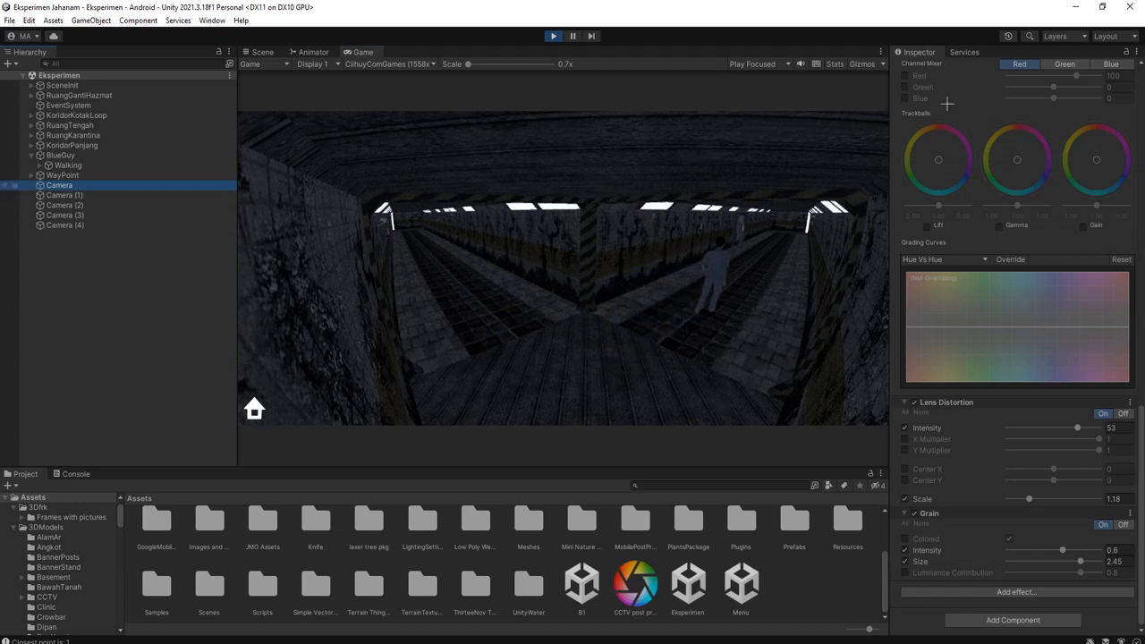
{"action": "scroll", "coordinate": [947, 80], "scroll_direction": "up", "scroll_amount": 15}
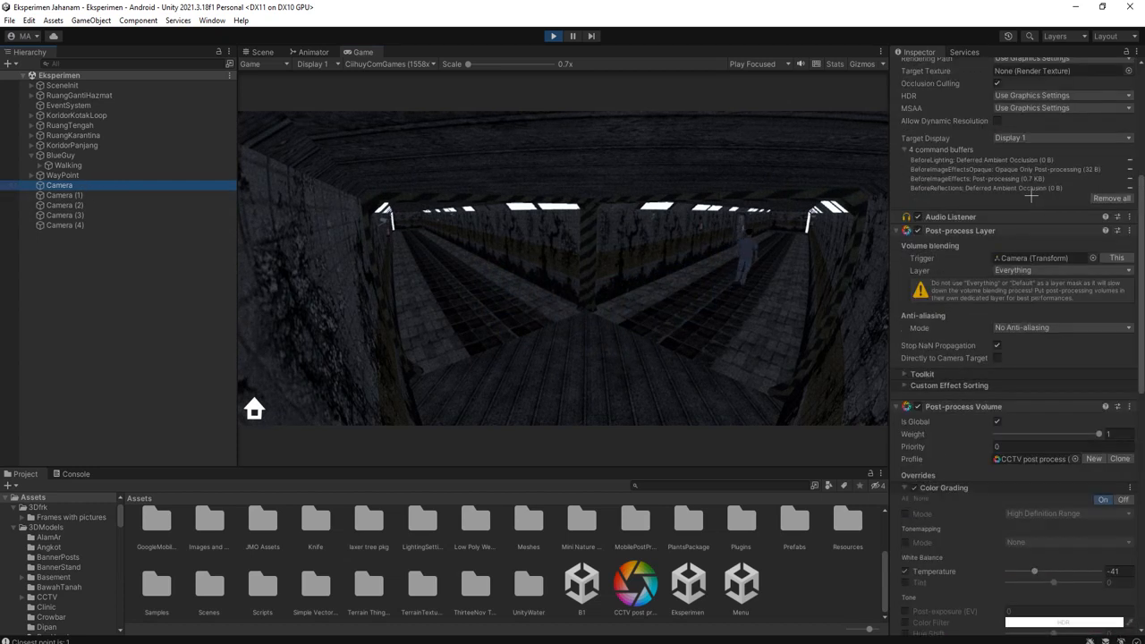
{"action": "scroll", "coordinate": [947, 81], "scroll_direction": "up", "scroll_amount": 3}
{"action": "left_click", "coordinate": [922, 69]}
{"action": "left_click", "coordinate": [922, 69]}
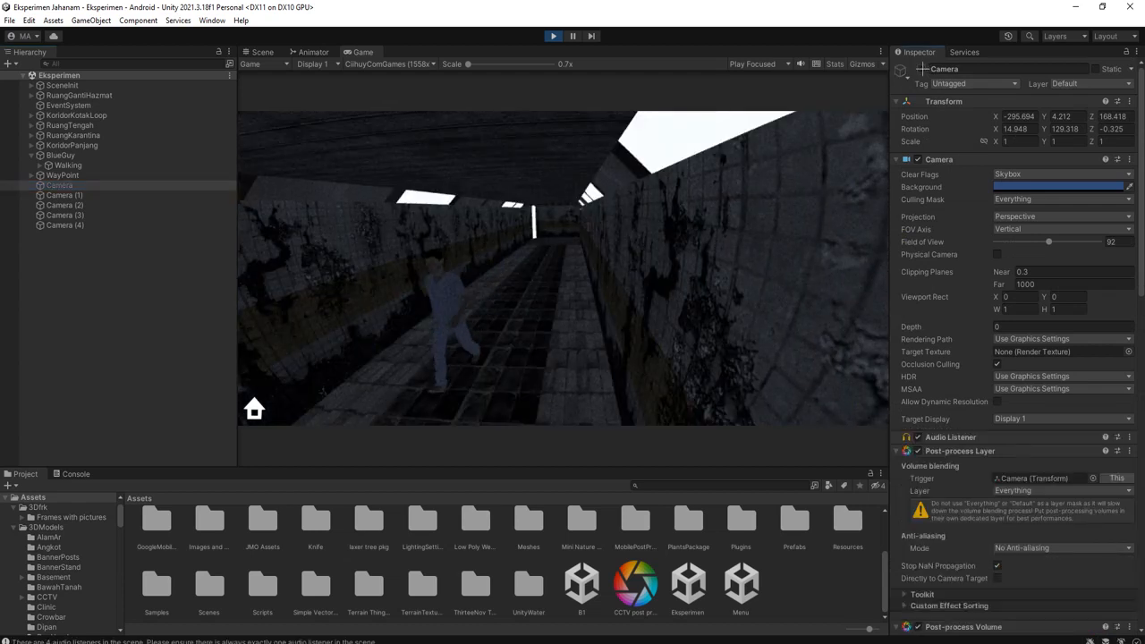
{"action": "left_click", "coordinate": [923, 69]}
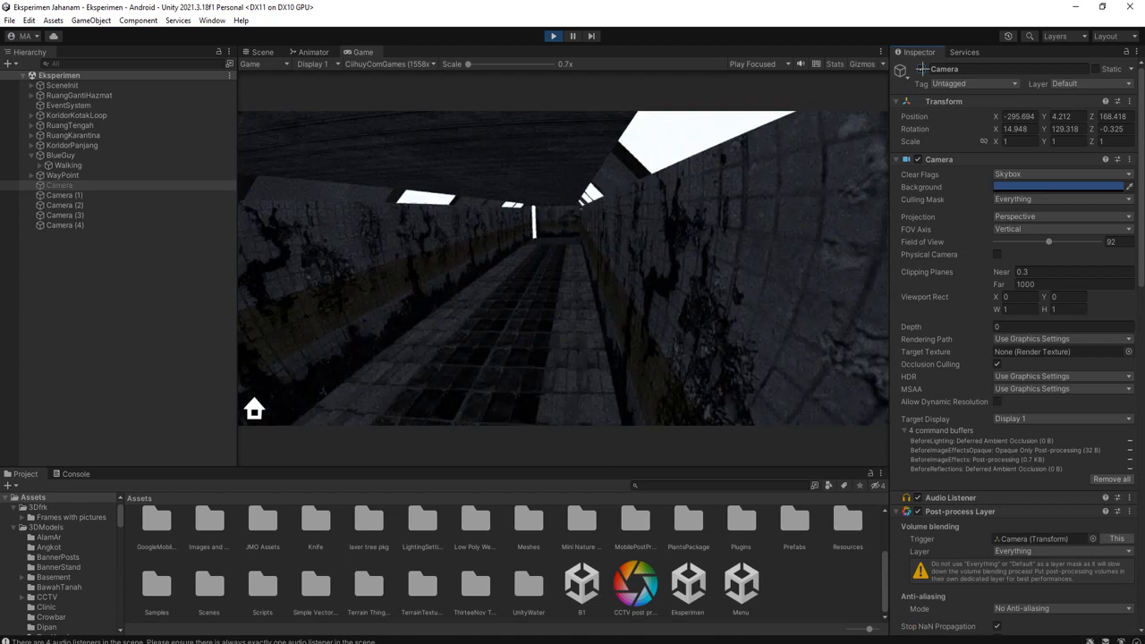
{"action": "left_click", "coordinate": [923, 69]}
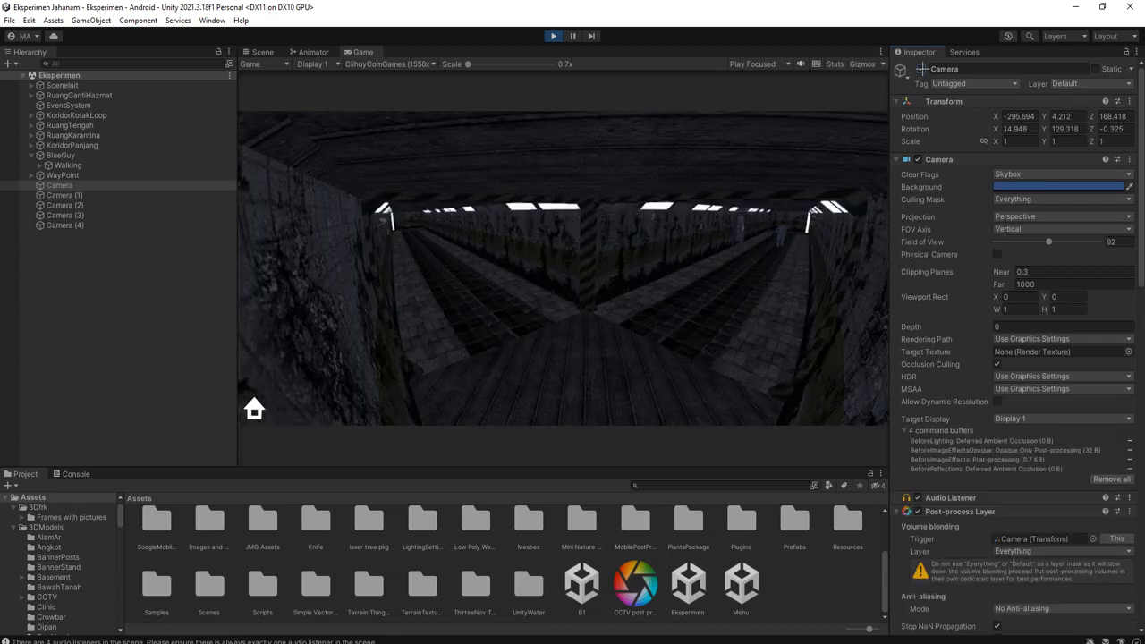
Step: Deactivate the first Camera, test toggling Camera (1), and leave Camera (1) deactivated as well
{"action": "key", "text": "alt+shift+a"}
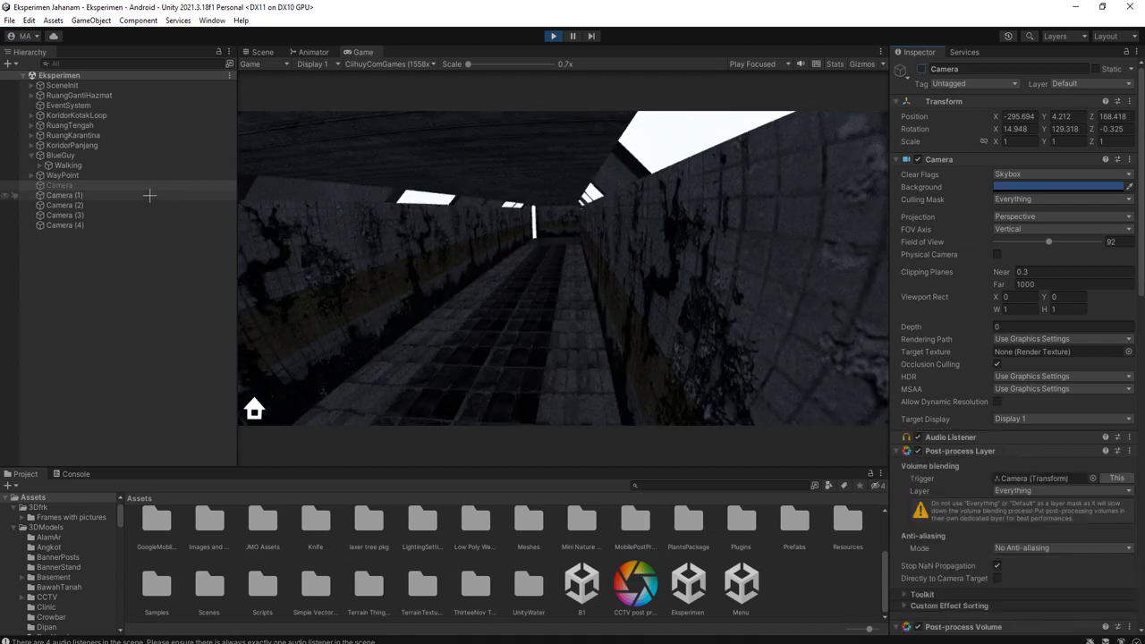
{"action": "key", "text": "Down"}
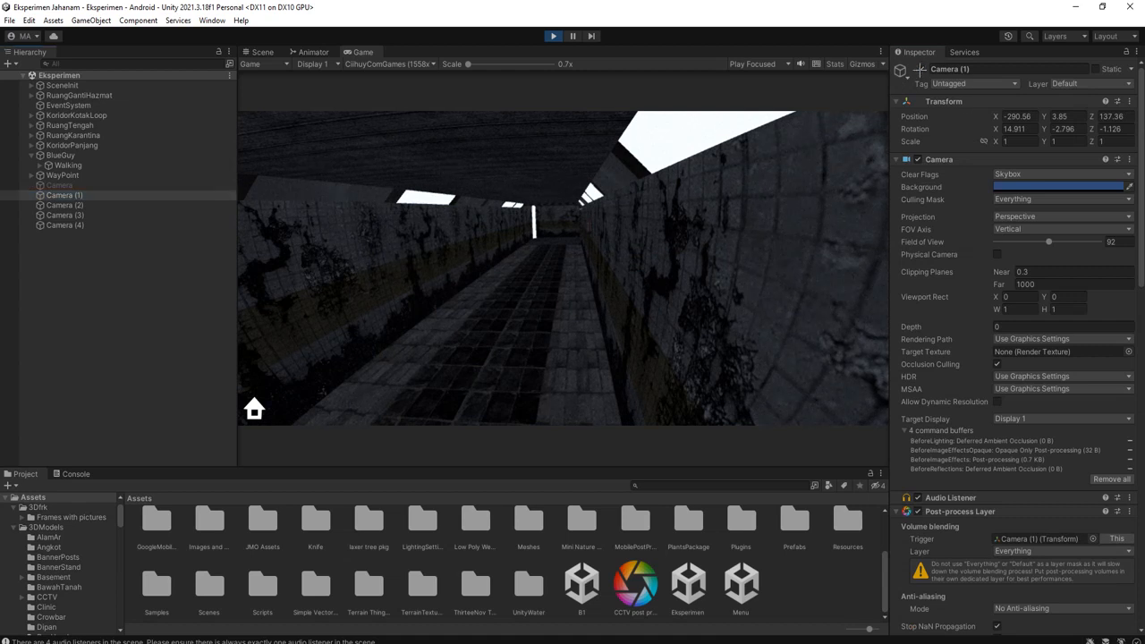
{"action": "key", "text": "alt+shift+a"}
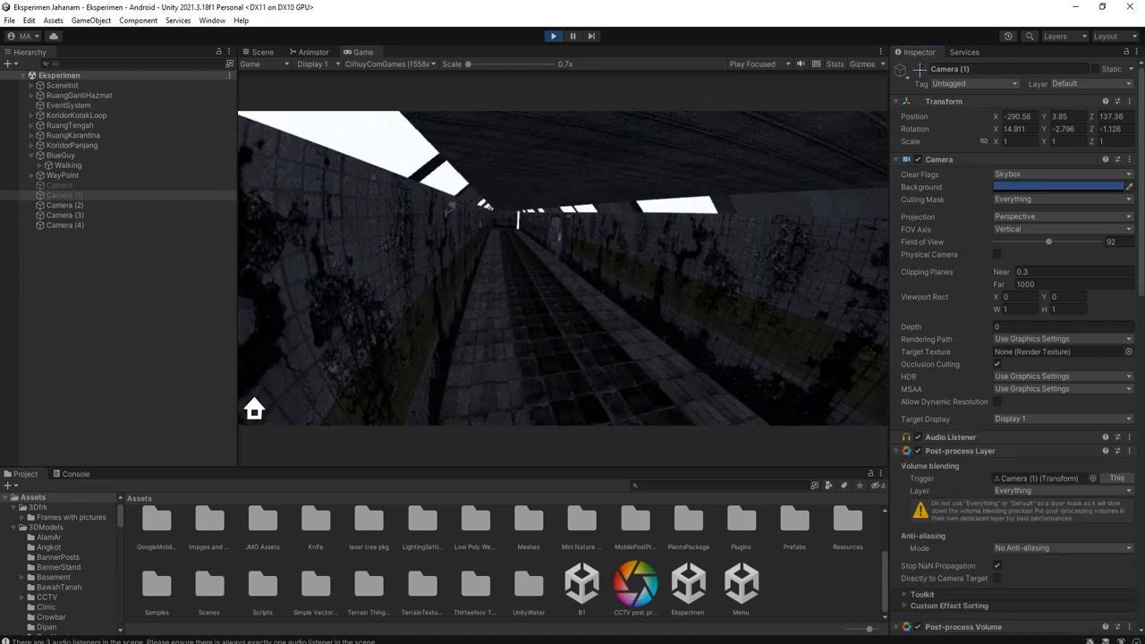
{"action": "key", "text": "alt+shift+a"}
{"action": "key", "text": "alt+shift+a"}
{"action": "key", "text": "alt+shift+a"}
{"action": "left_click", "coordinate": [118, 205]}
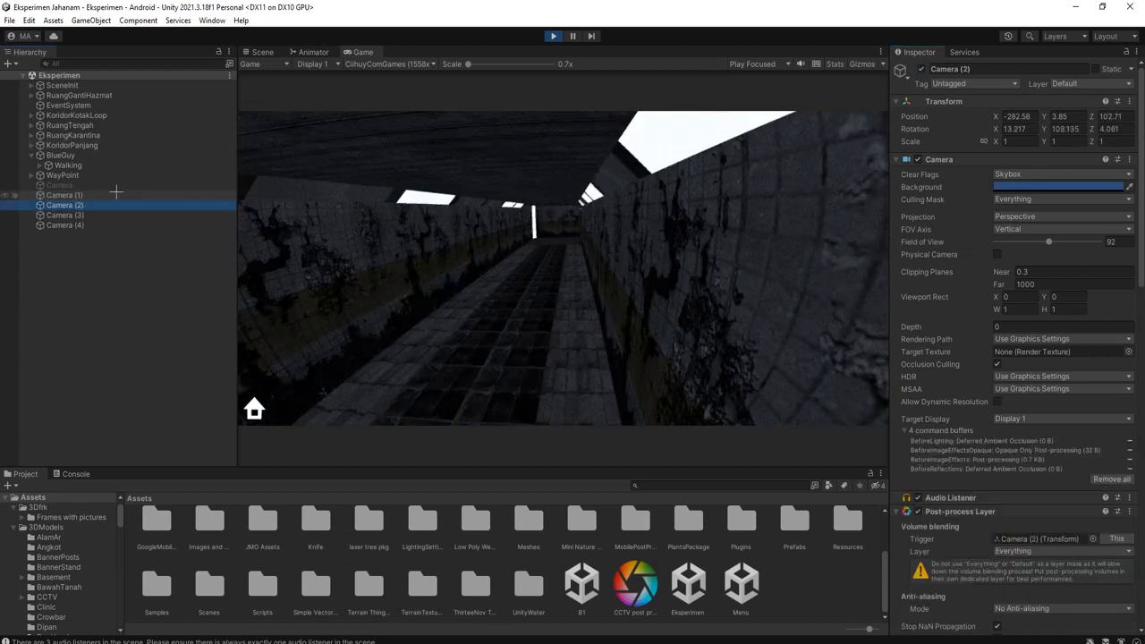
{"action": "left_click", "coordinate": [126, 195]}
{"action": "left_click", "coordinate": [920, 70]}
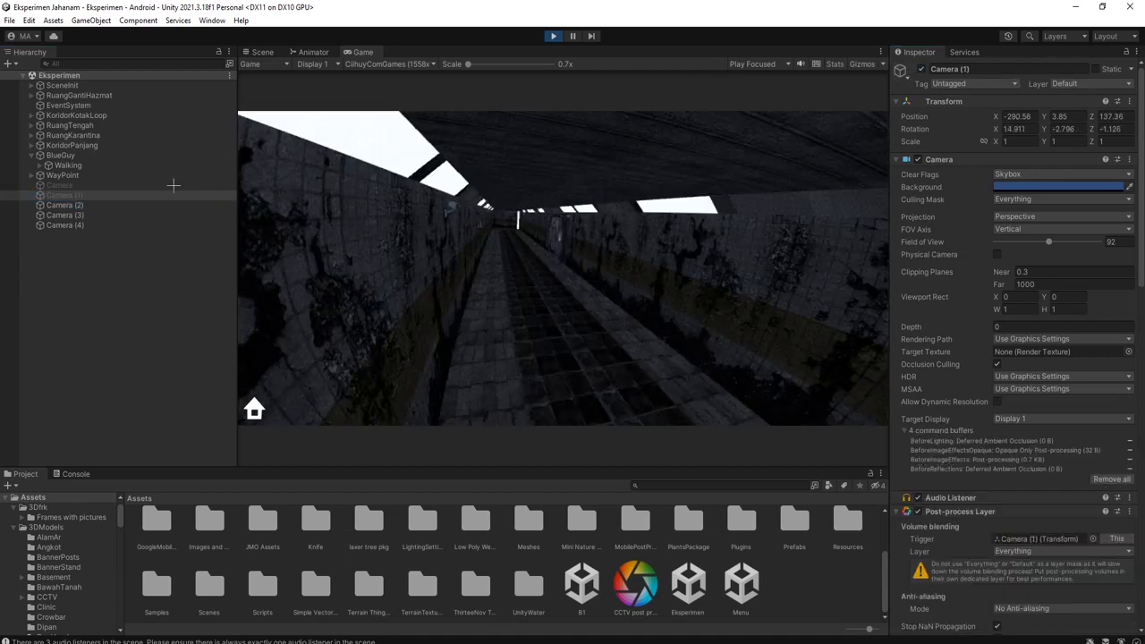
Step: Deactivate Camera (2) and Camera (3) so that the Game view switches to Camera (4)
{"action": "left_click", "coordinate": [129, 205]}
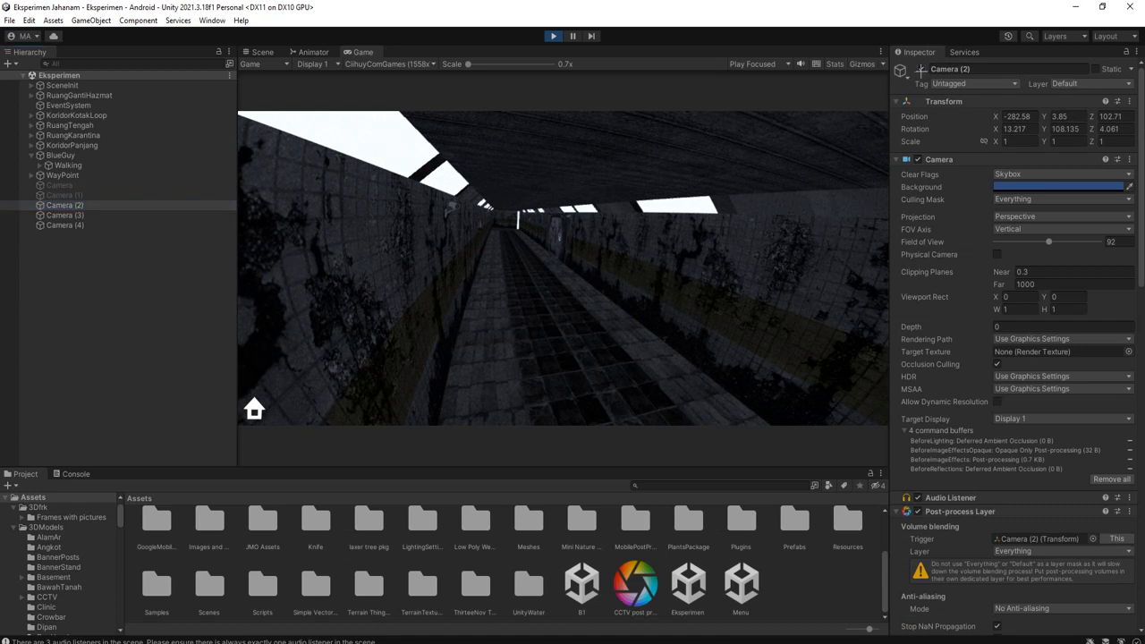
{"action": "left_click", "coordinate": [921, 70]}
{"action": "left_click", "coordinate": [77, 214]}
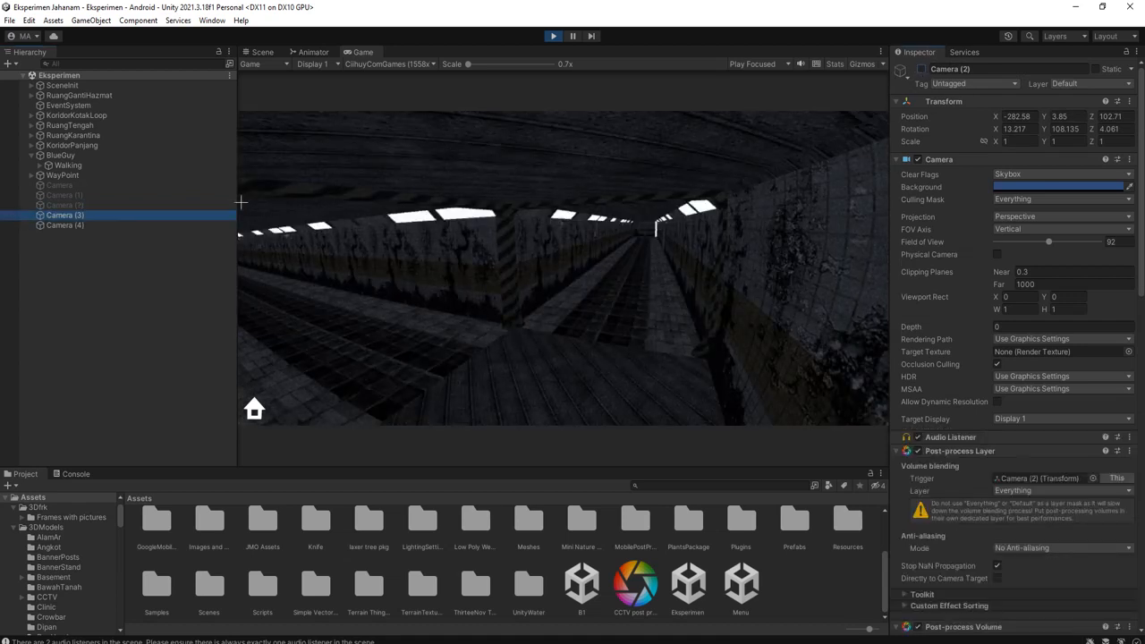
{"action": "left_click", "coordinate": [920, 70]}
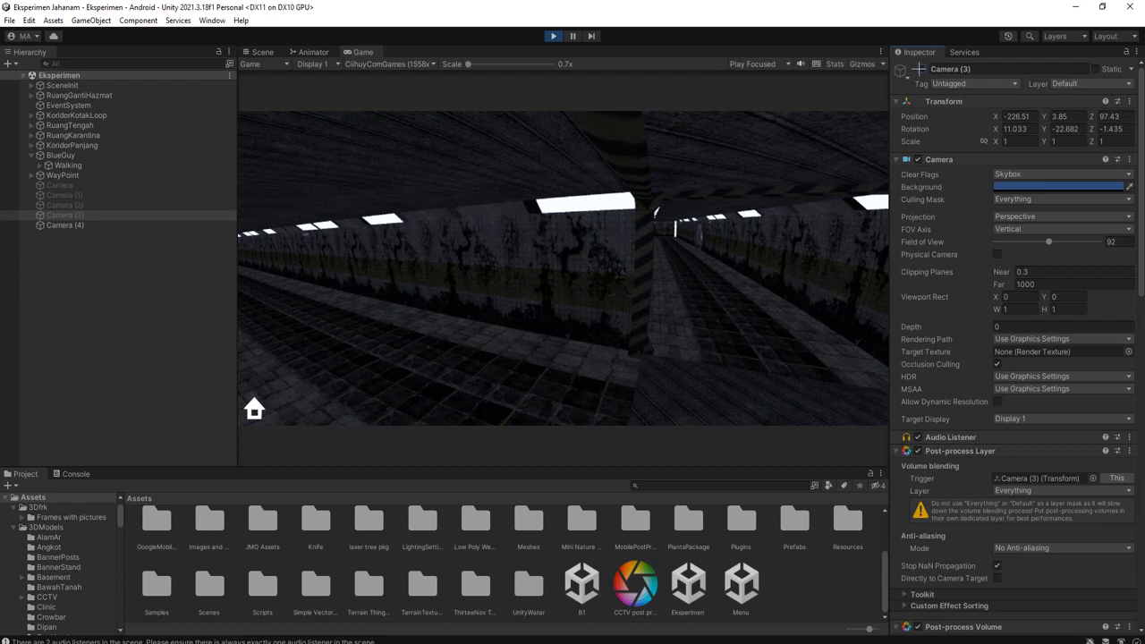
{"action": "left_click", "coordinate": [79, 226]}
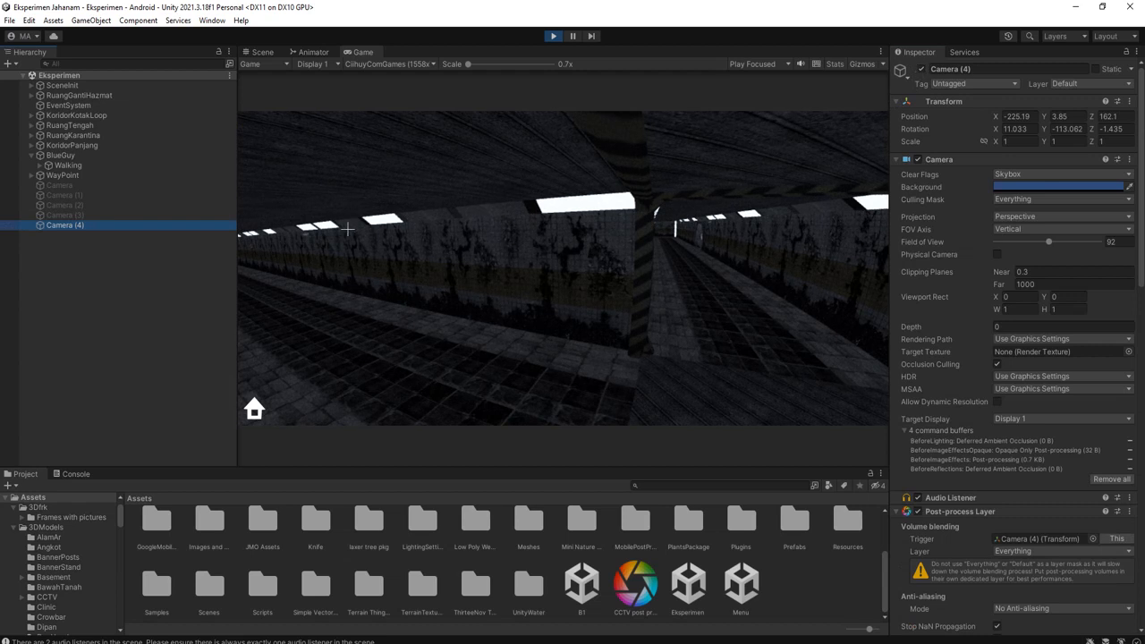
Step: Reactivate the first Camera to check its view, and deactivate it again to return to Camera (4)
{"action": "left_click", "coordinate": [79, 186]}
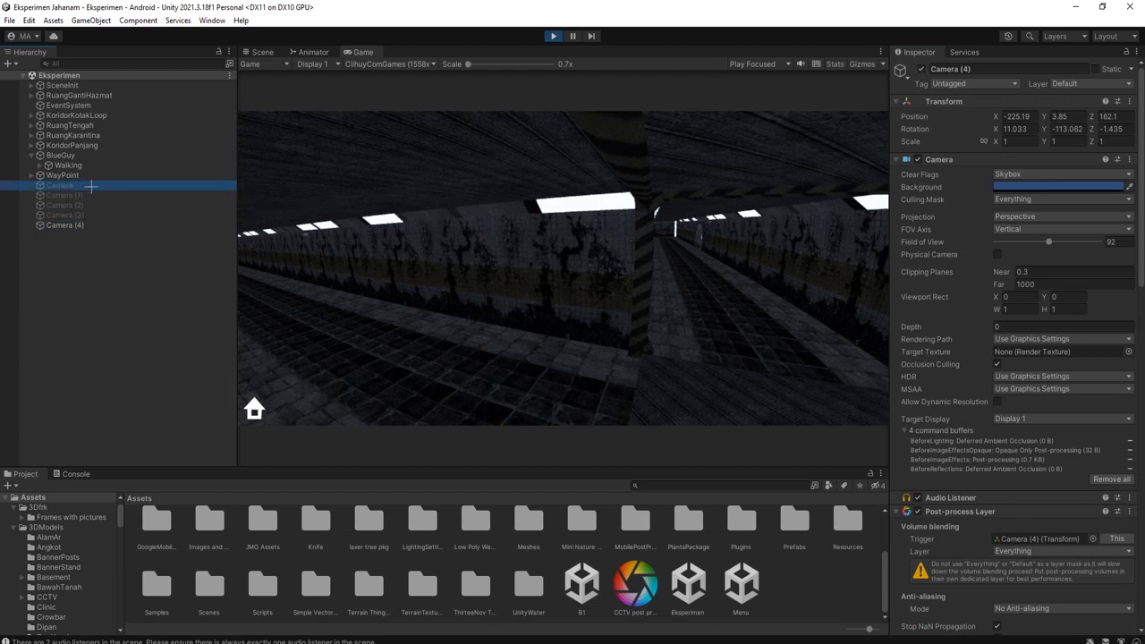
{"action": "left_click", "coordinate": [921, 68]}
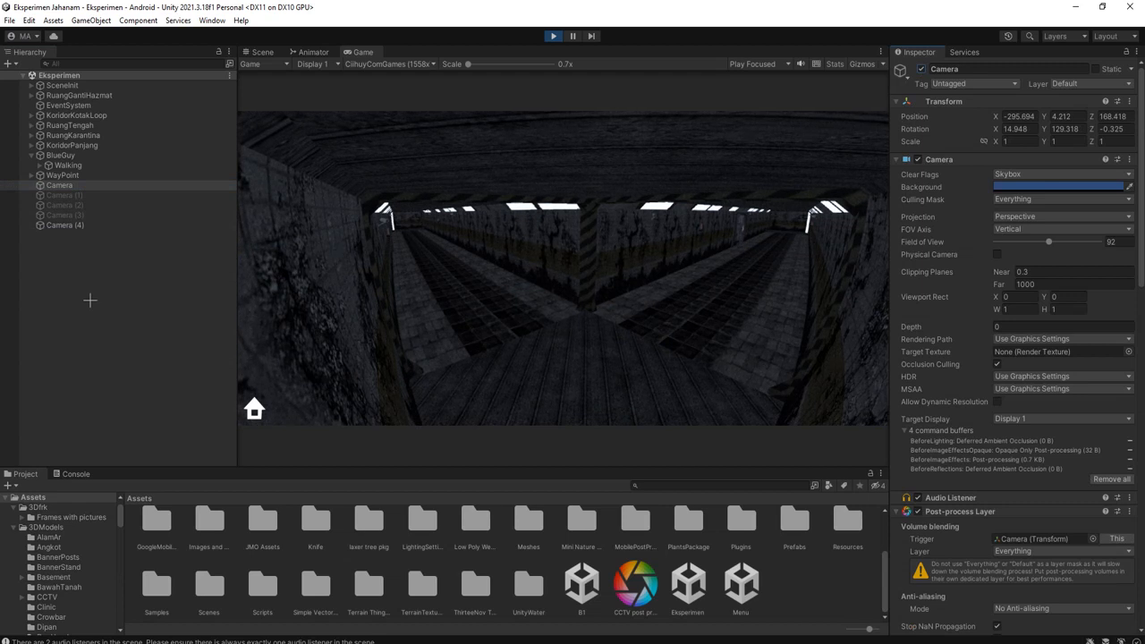
{"action": "left_click", "coordinate": [83, 186]}
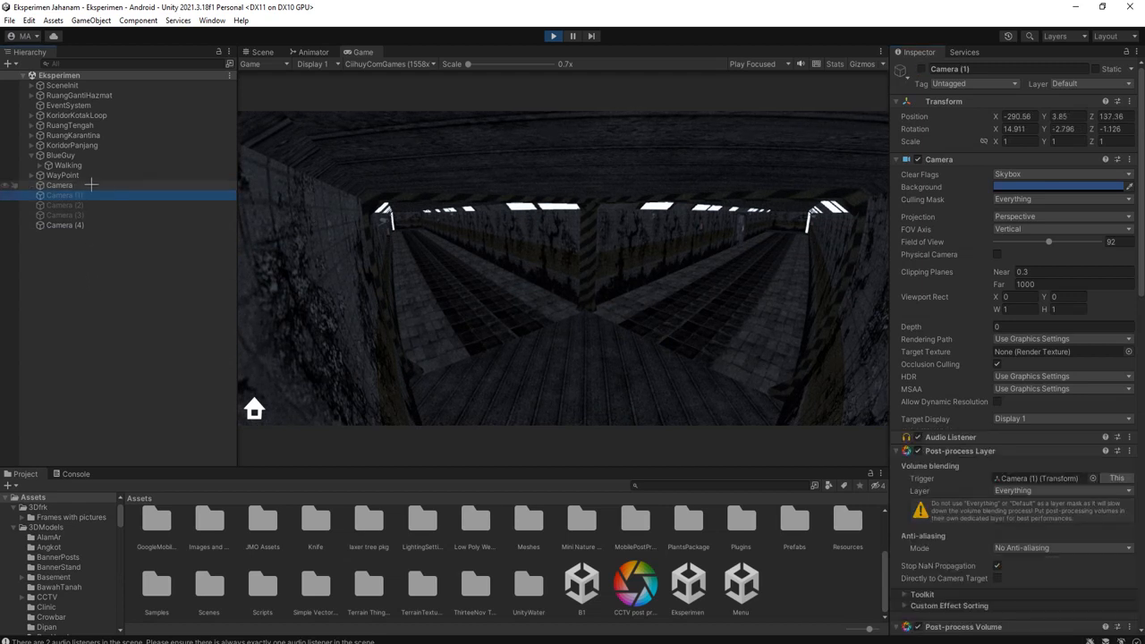
{"action": "left_click", "coordinate": [921, 69]}
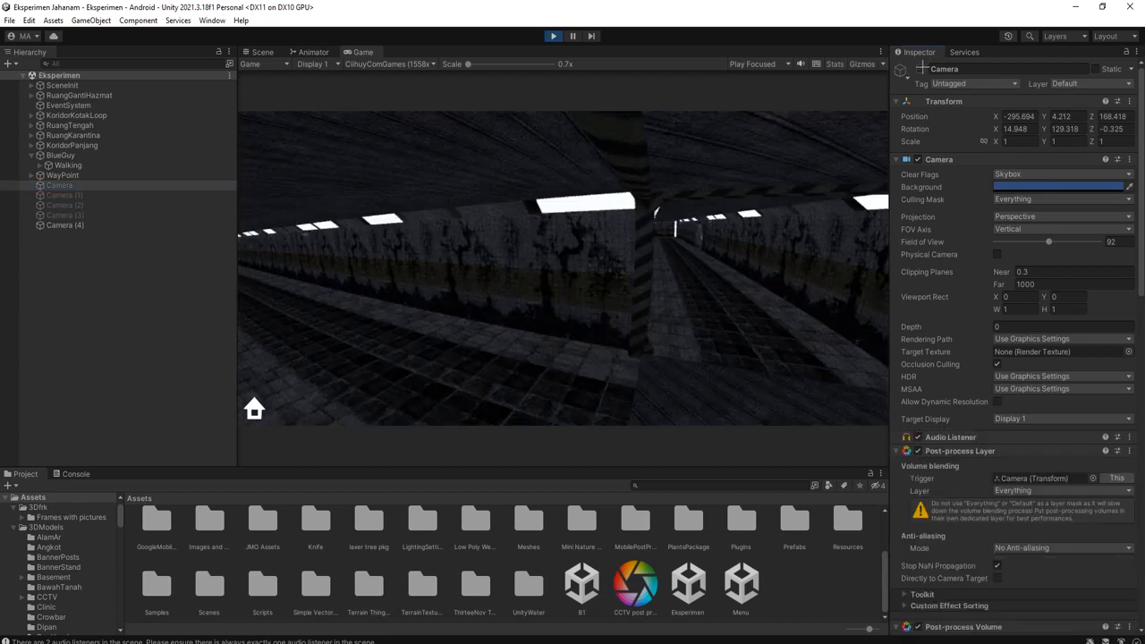
Step: Activate Camera (1) to check its view in the running game, and deactivate it again
{"action": "left_click", "coordinate": [88, 195]}
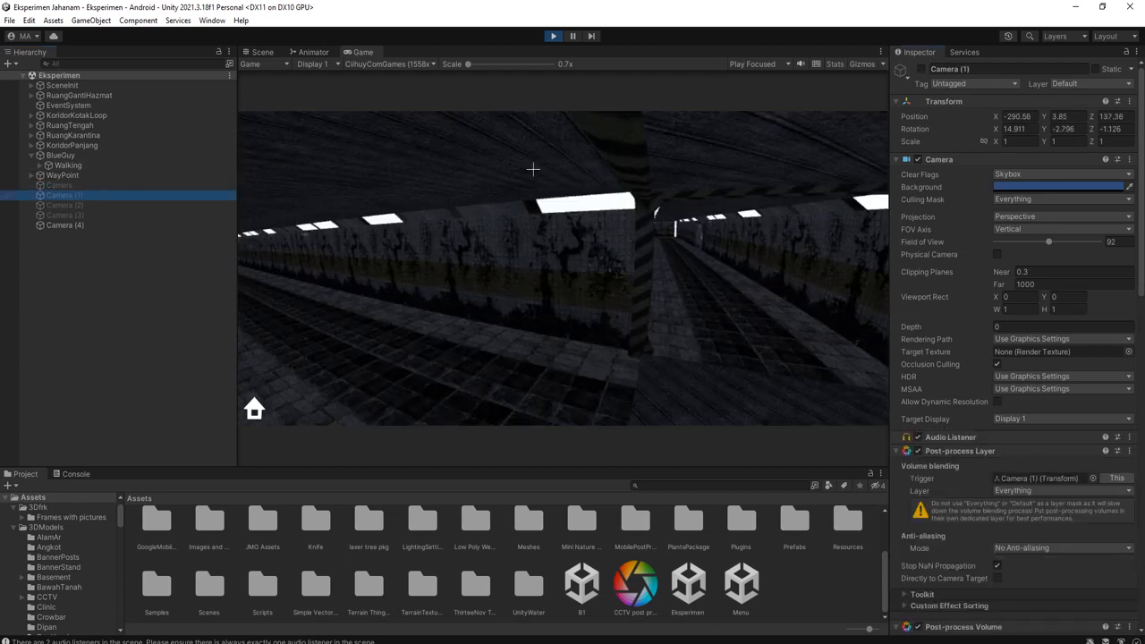
{"action": "left_click", "coordinate": [921, 69]}
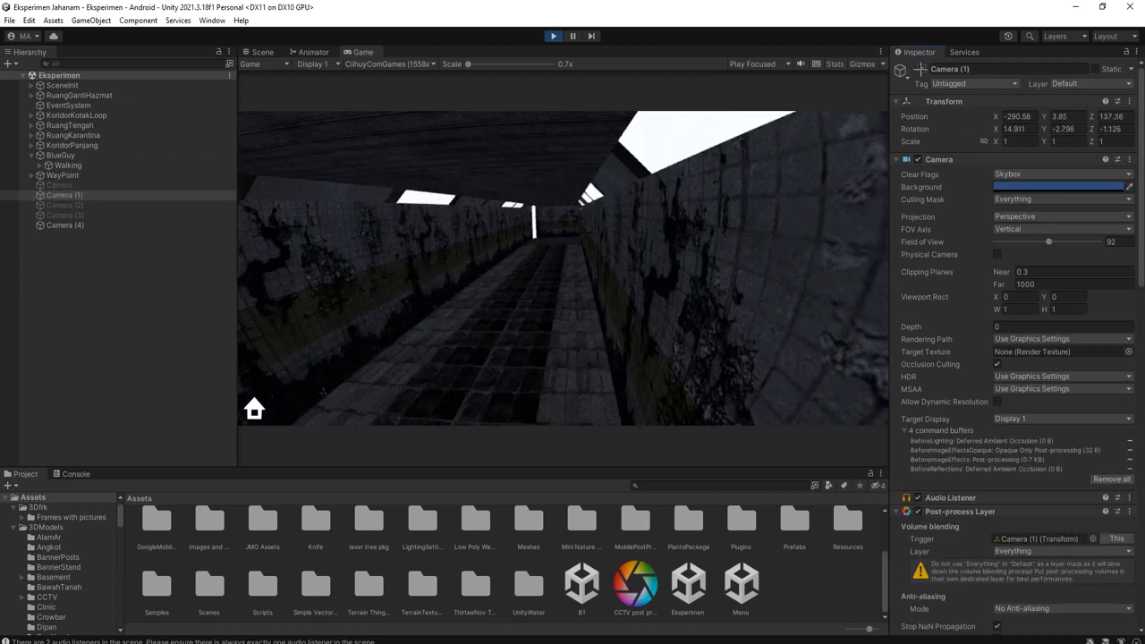
{"action": "left_click", "coordinate": [922, 69]}
Step: Compare the Camera (2) and Camera (3) views by toggling both cameras, leaving both deactivated
{"action": "left_click", "coordinate": [71, 205]}
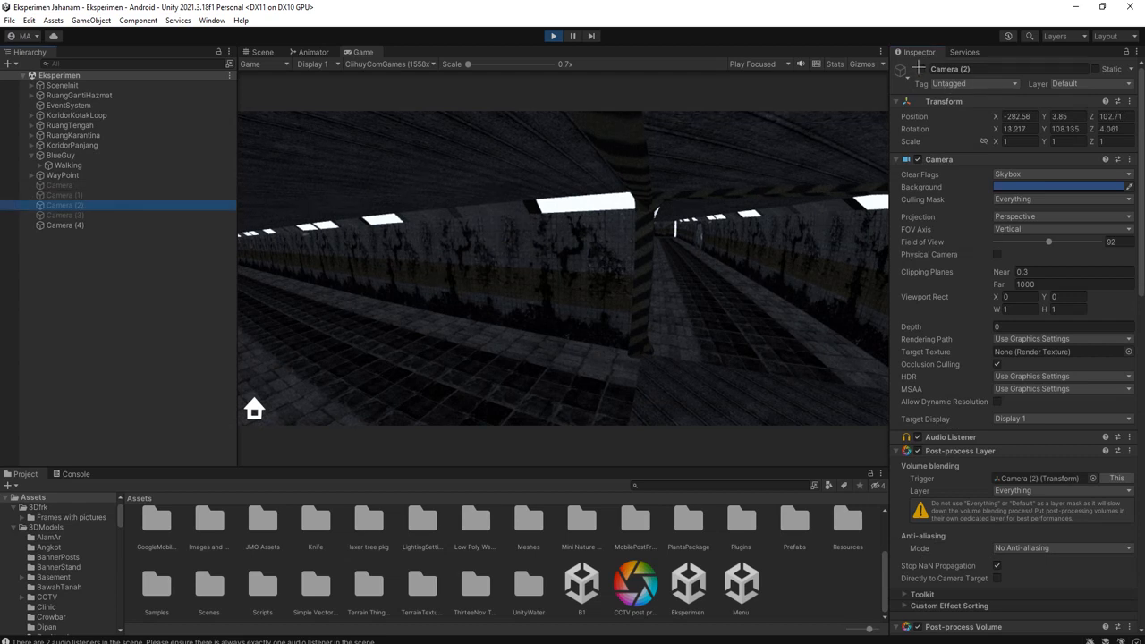
{"action": "left_click", "coordinate": [921, 68]}
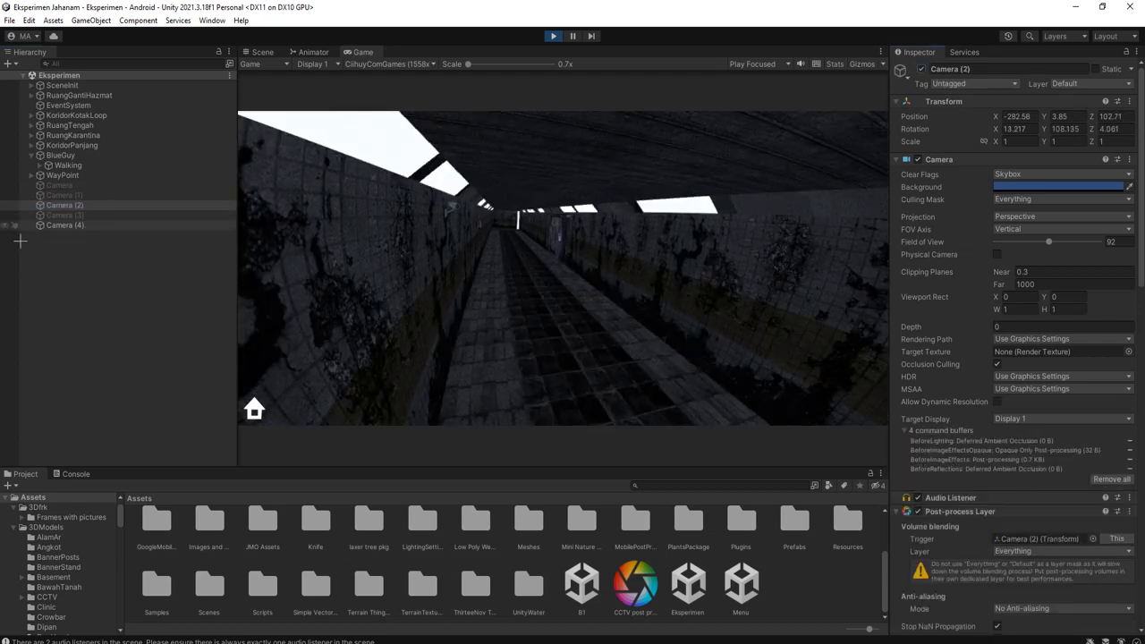
{"action": "left_click", "coordinate": [83, 215]}
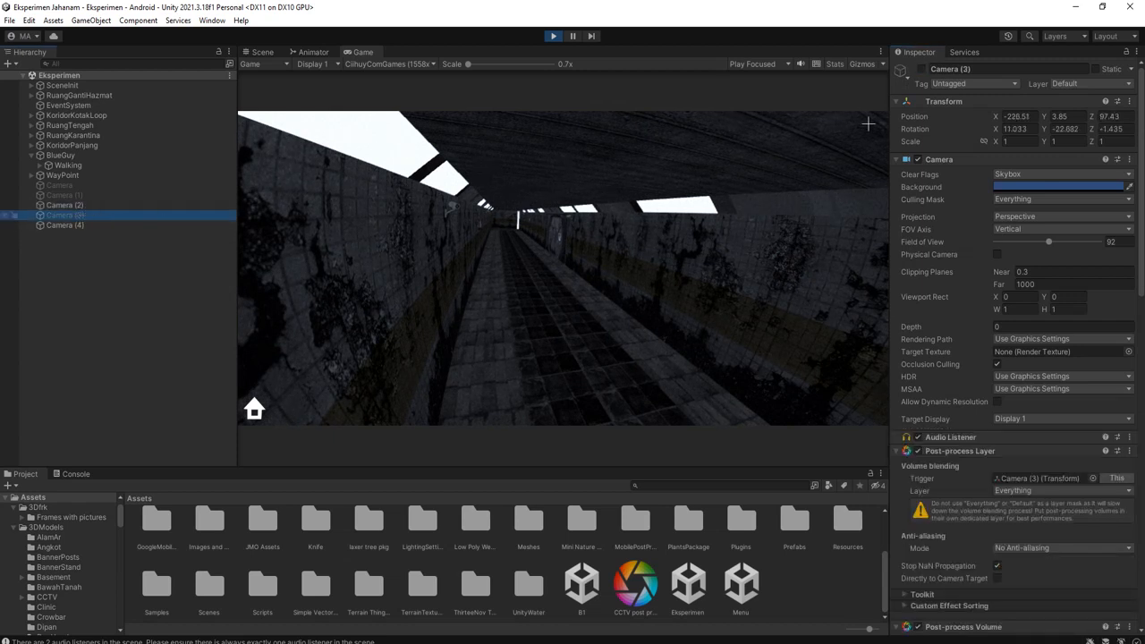
{"action": "left_click", "coordinate": [920, 69]}
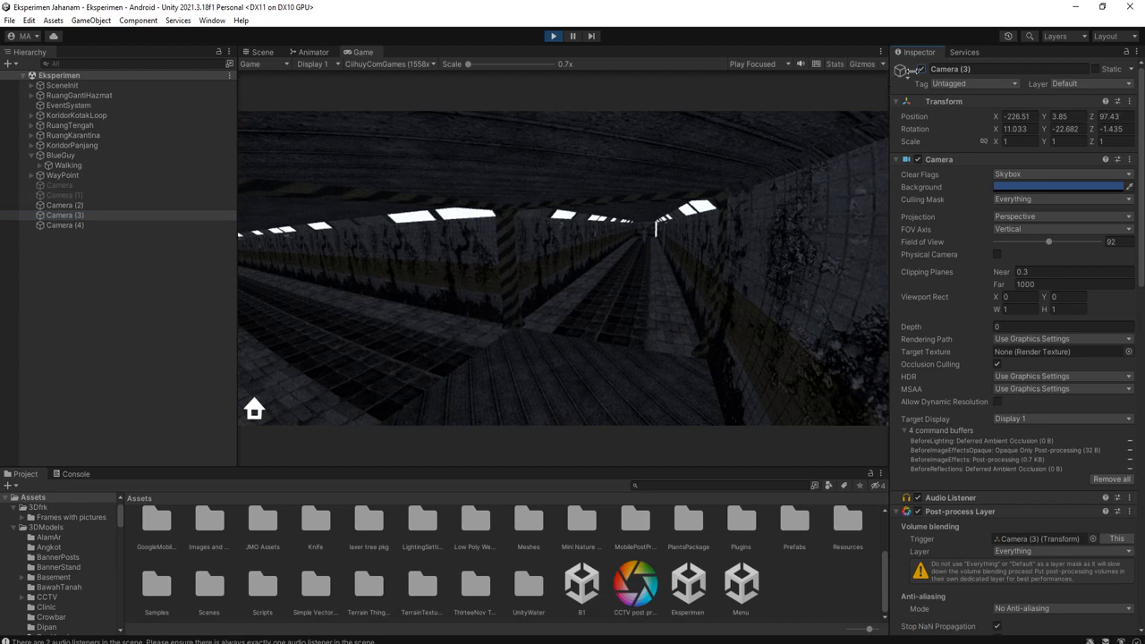
{"action": "left_click", "coordinate": [920, 69]}
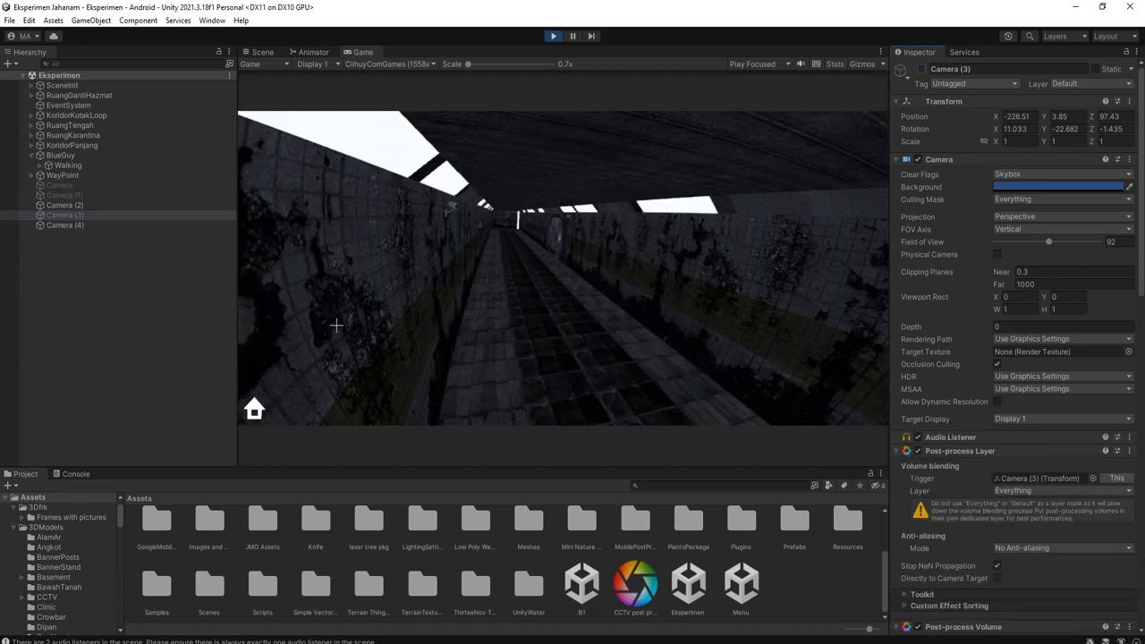
{"action": "left_click", "coordinate": [920, 69]}
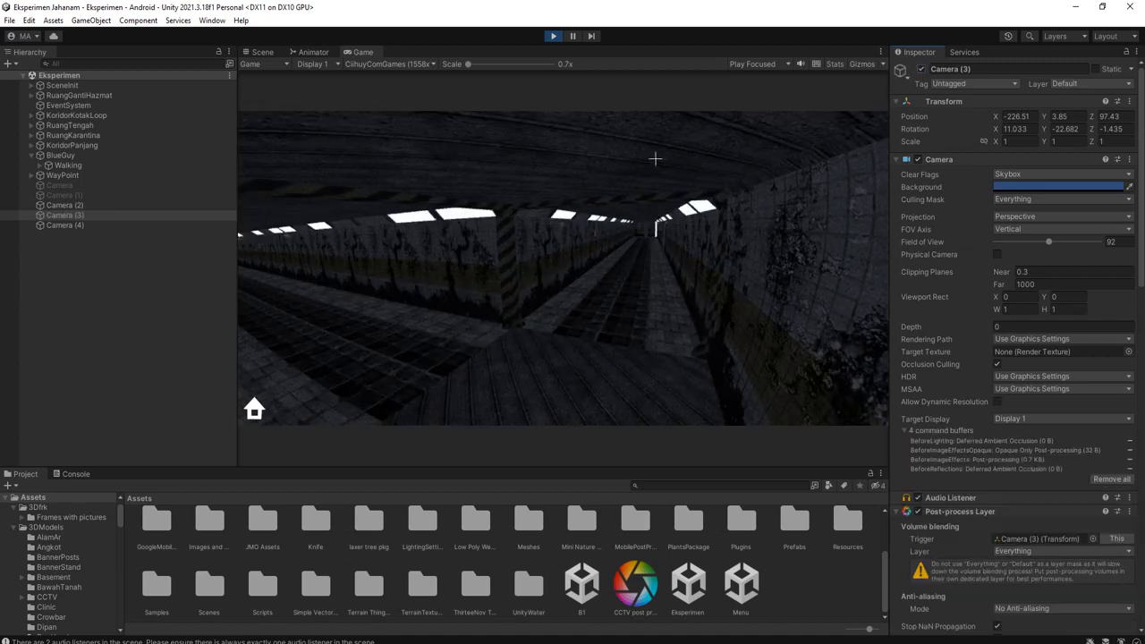
{"action": "left_click", "coordinate": [920, 69]}
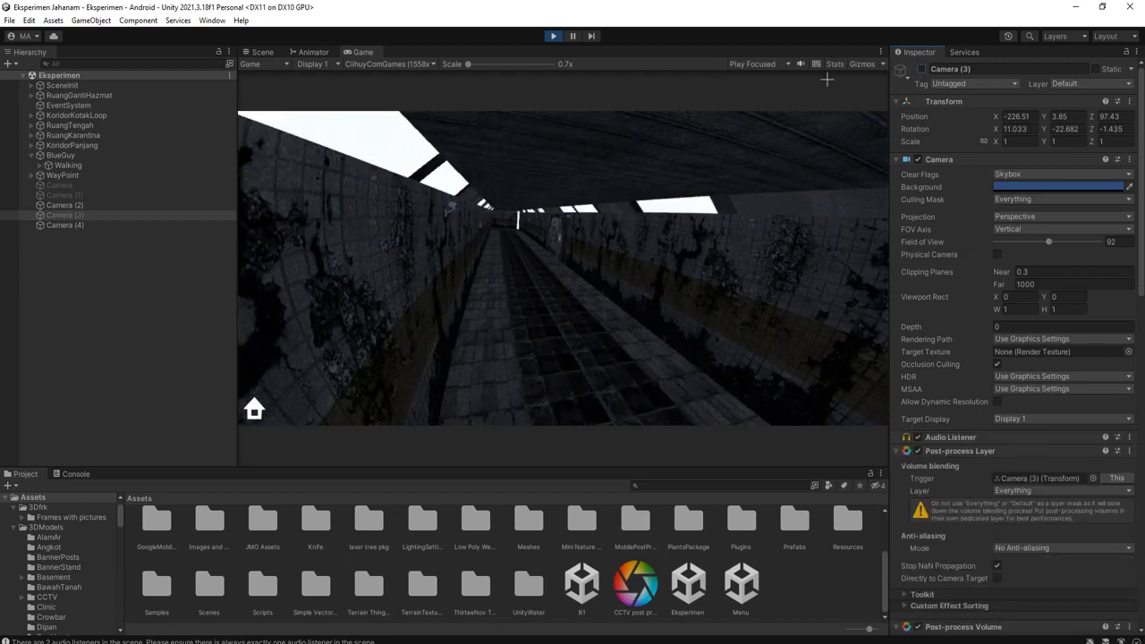
{"action": "left_click", "coordinate": [94, 206]}
{"action": "left_click", "coordinate": [922, 69]}
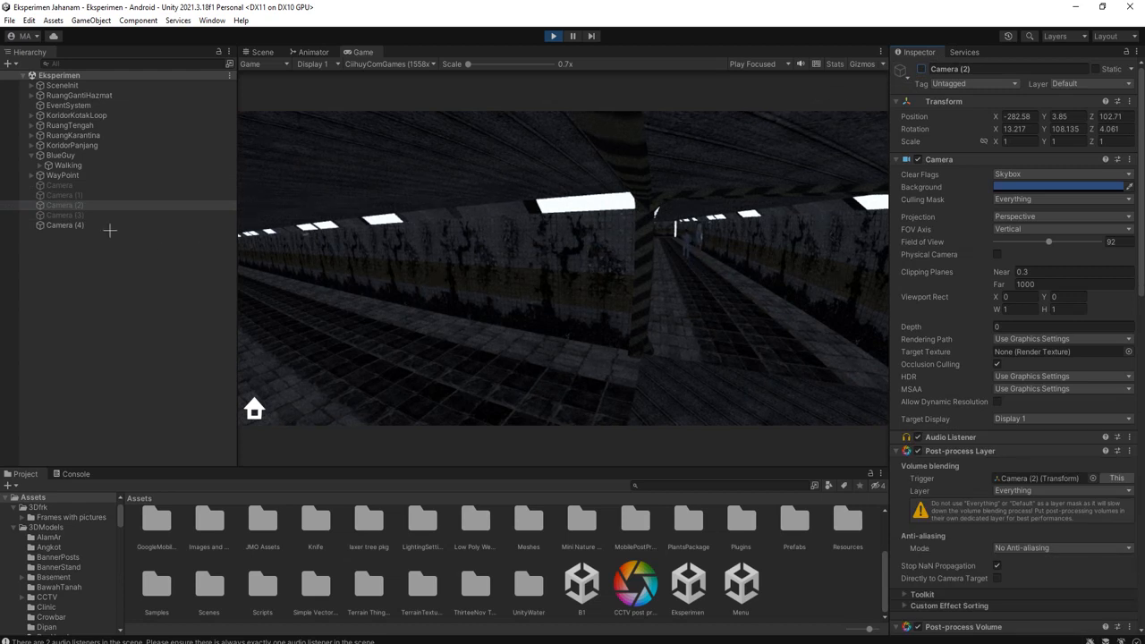
Step: Switch the running game from Camera (4) to the first Camera by toggling the two cameras, and exit play mode
{"action": "left_click", "coordinate": [94, 186]}
{"action": "left_click", "coordinate": [111, 225]}
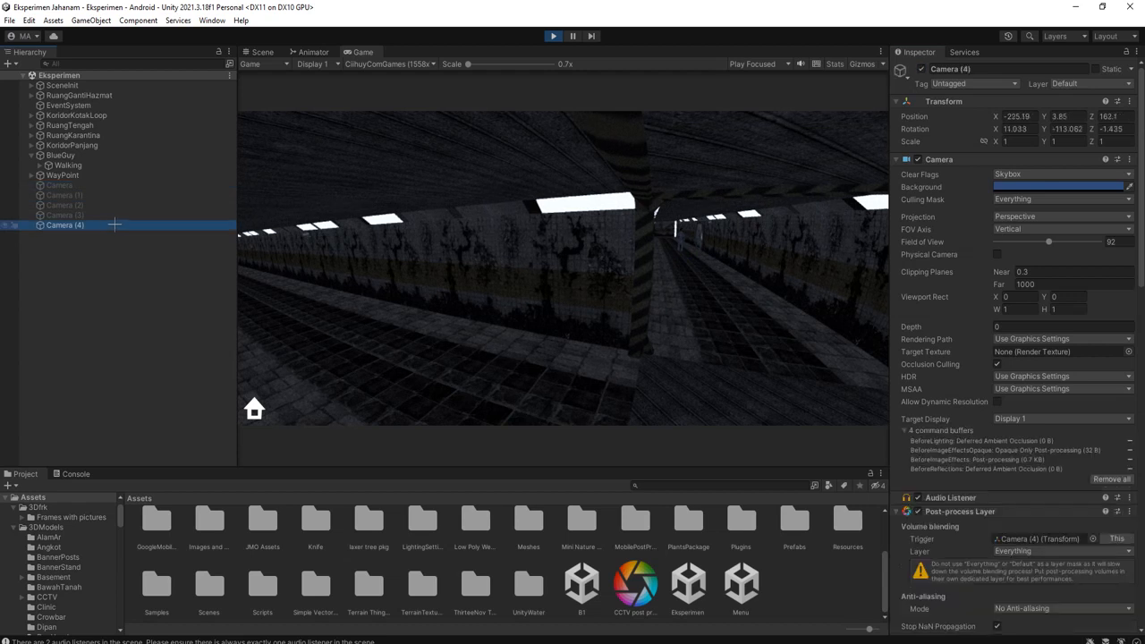
{"action": "left_click", "coordinate": [97, 176]}
{"action": "left_click", "coordinate": [179, 185]}
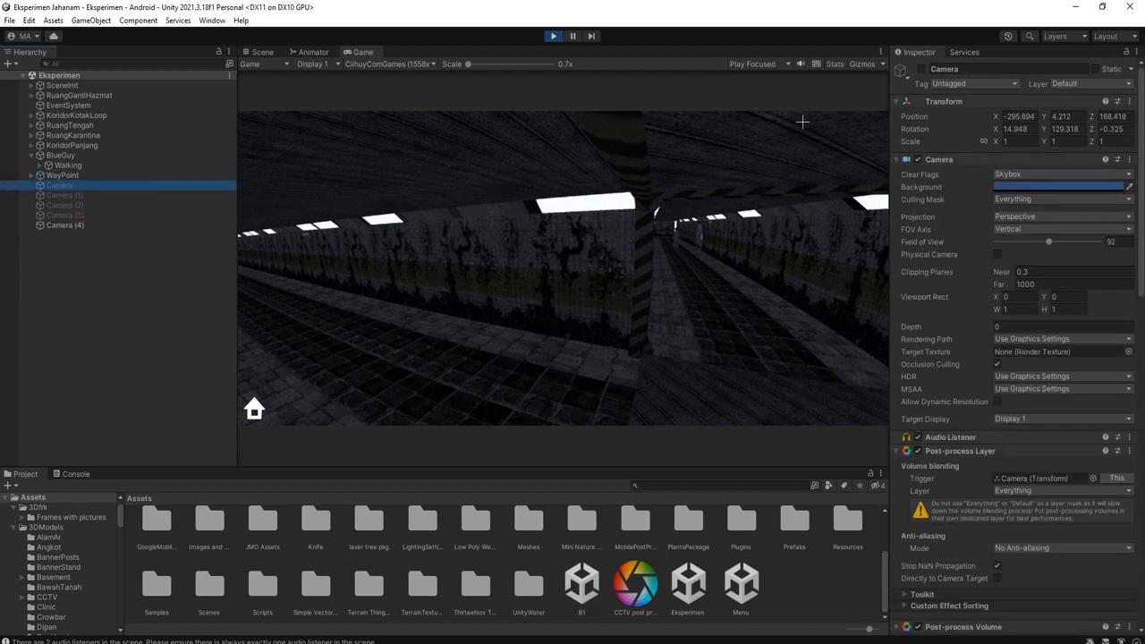
{"action": "left_click", "coordinate": [922, 68]}
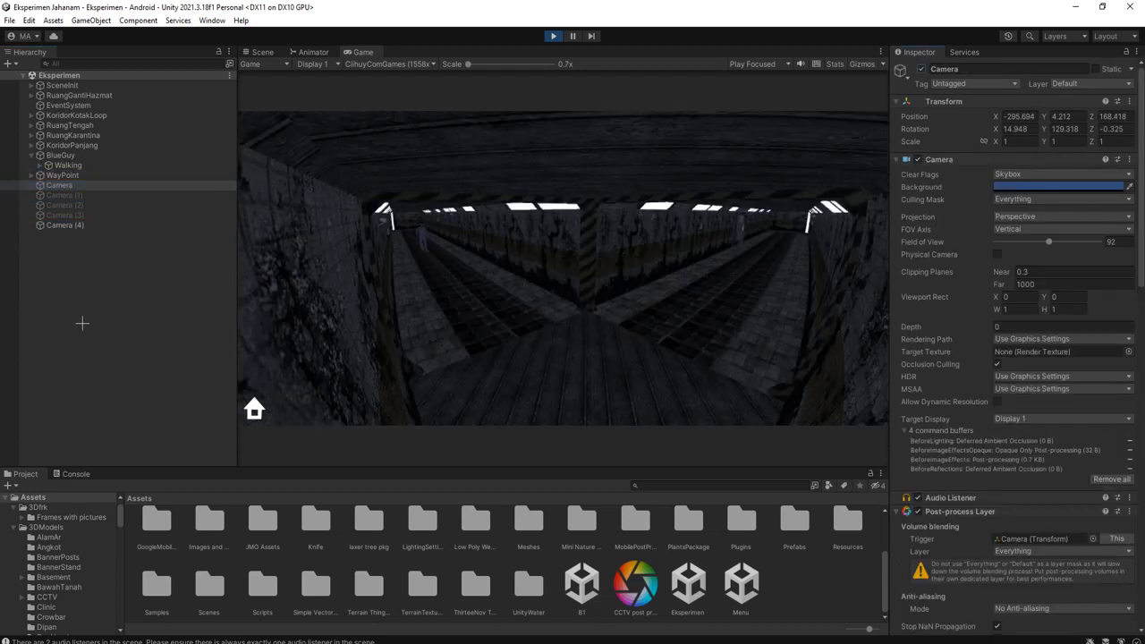
{"action": "left_click", "coordinate": [101, 225]}
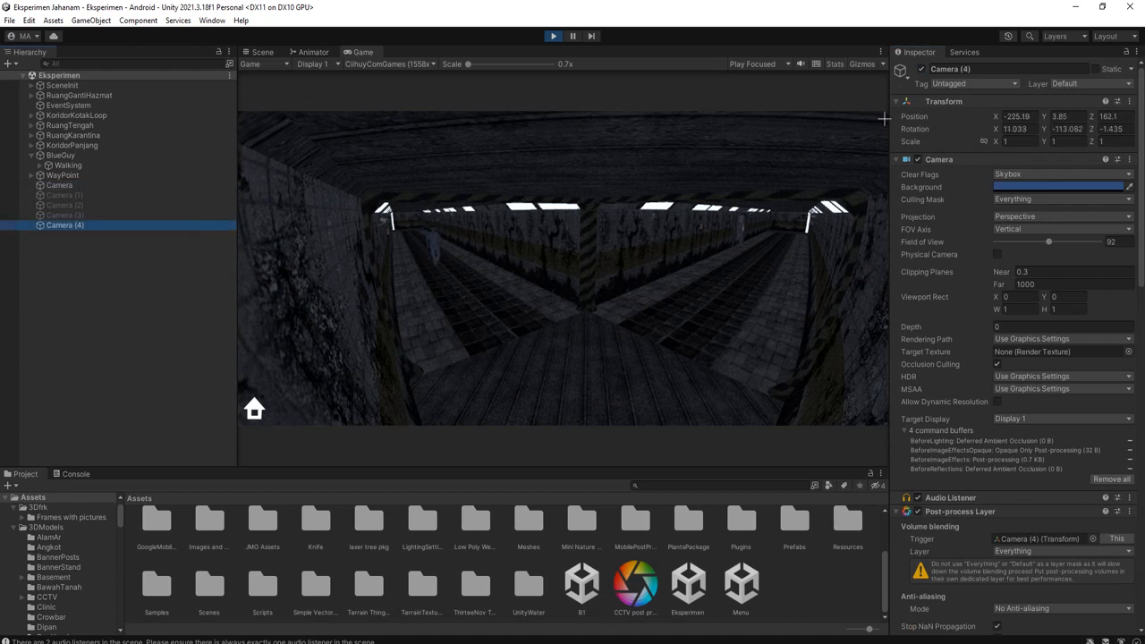
{"action": "left_click", "coordinate": [922, 69]}
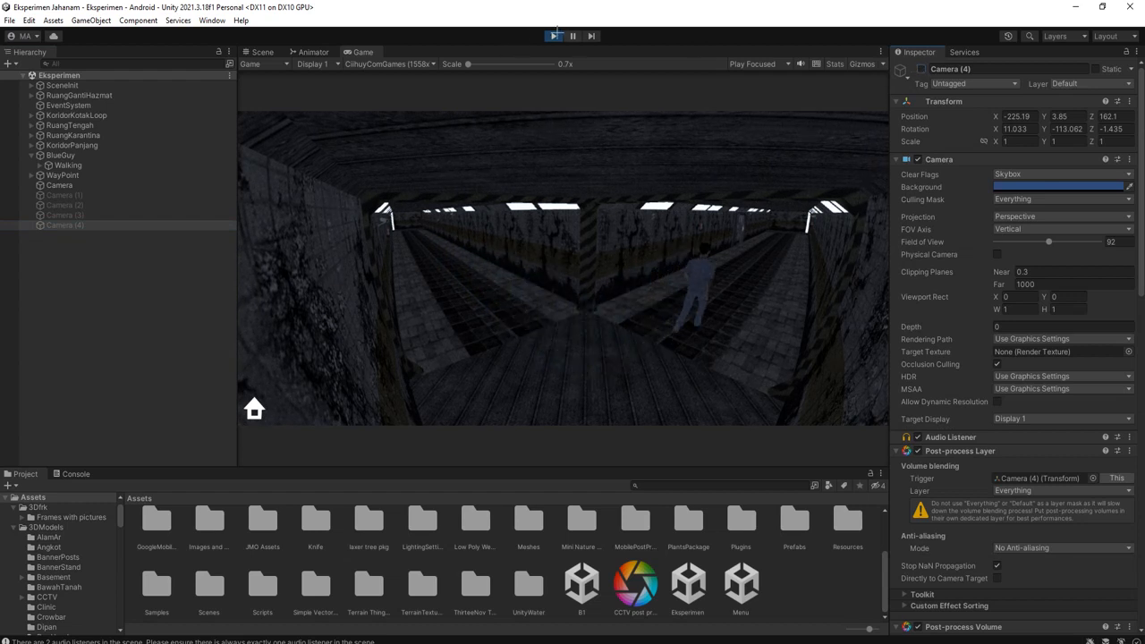
{"action": "left_click", "coordinate": [553, 37]}
Step: Rename the first Camera as CCTV Cam 1 and Camera (1) as CCTV Cam 2
{"action": "left_click", "coordinate": [77, 185]}
{"action": "left_click", "coordinate": [137, 189]}
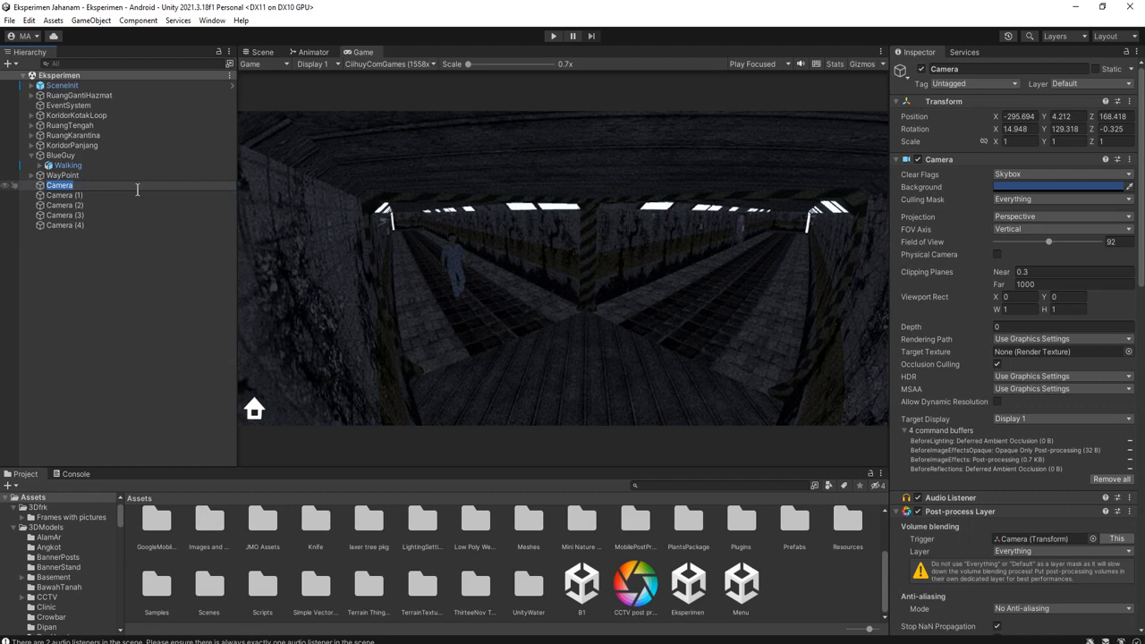
{"action": "type", "text": "Cl"}
{"action": "key", "text": "Return"}
{"action": "left_click", "coordinate": [105, 192]}
{"action": "left_click", "coordinate": [86, 197]}
{"action": "type", "text": "CCTV Cam 1"}
{"action": "key", "text": "Return"}
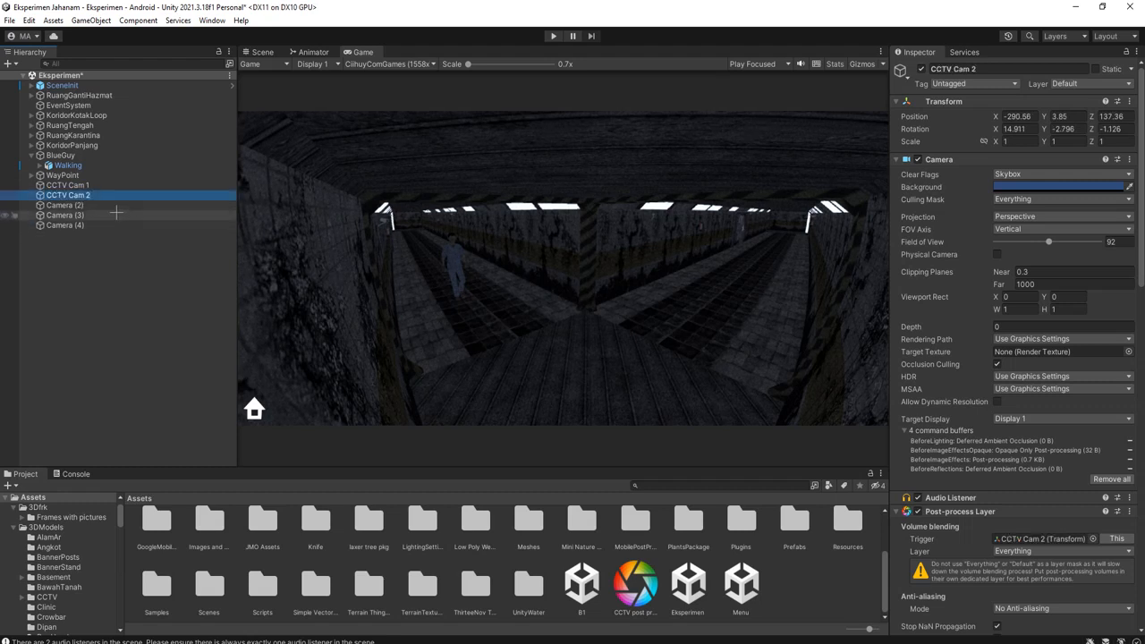
Step: Rename Camera (2) as CCTV Cam 3 and Camera (3) as CCTV Cam 4
{"action": "left_click", "coordinate": [88, 204]}
{"action": "left_click", "coordinate": [88, 204]}
{"action": "type", "text": "CCTV Cam"}
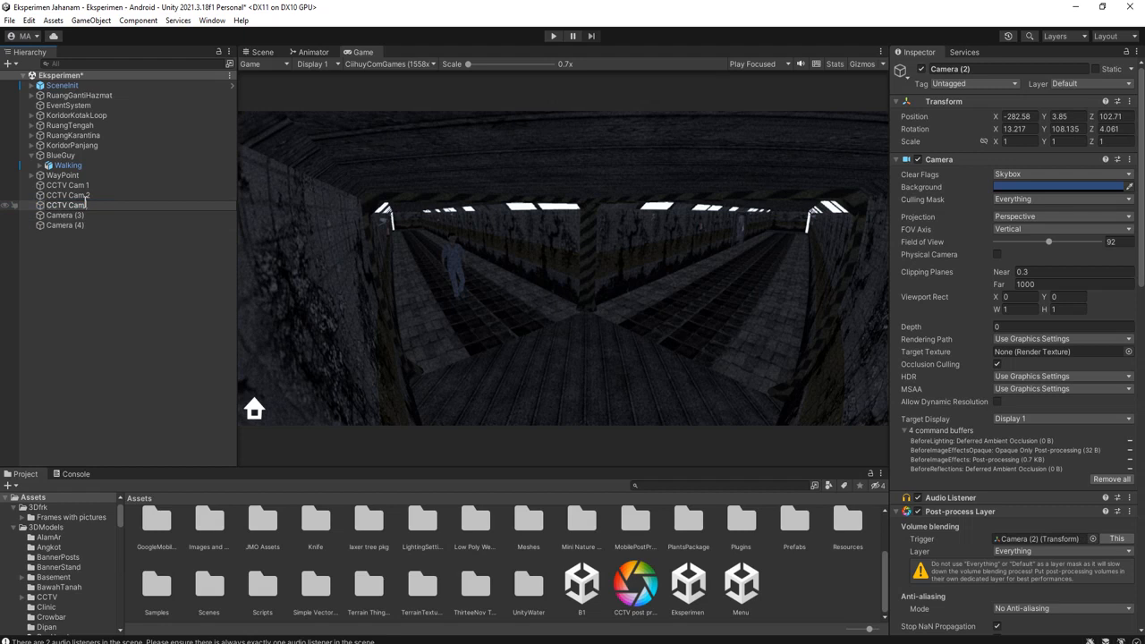
{"action": "type", "text": "3"}
{"action": "key", "text": "Return"}
{"action": "left_click", "coordinate": [63, 216]}
{"action": "left_click", "coordinate": [63, 215]}
{"action": "type", "text": "CCTV Cam 1"}
{"action": "key", "text": "Return"}
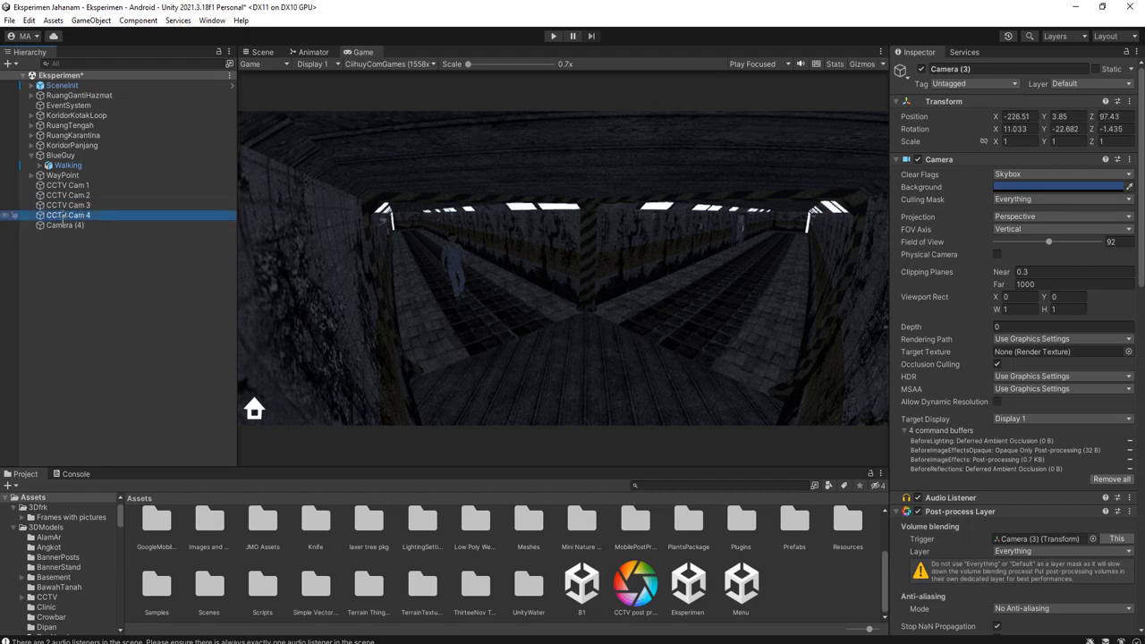
Step: Rename Camera (4) as CCTV Cam 5
{"action": "left_click", "coordinate": [69, 225]}
{"action": "key", "text": "F2"}
{"action": "type", "text": "CCTV Cam 1"}
{"action": "key", "text": "Return"}
Step: Rename CCTV Cam 1 as CCTV Cam 005 and CCTV Cam 2 as CCTV Cam 006
{"action": "left_click", "coordinate": [106, 185]}
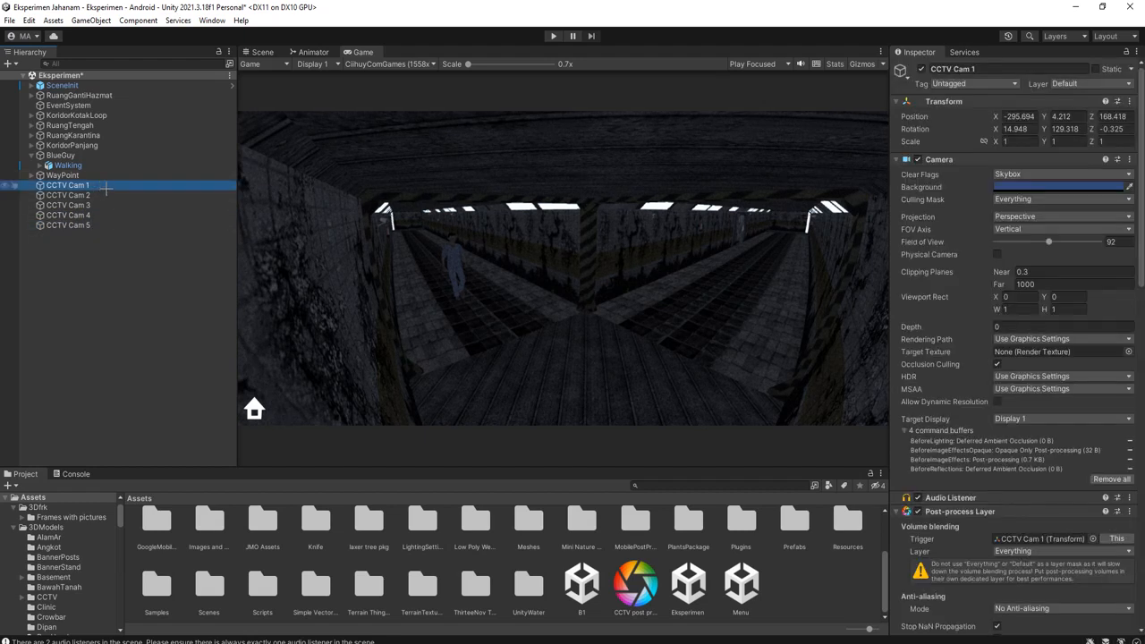
{"action": "key", "text": "F2"}
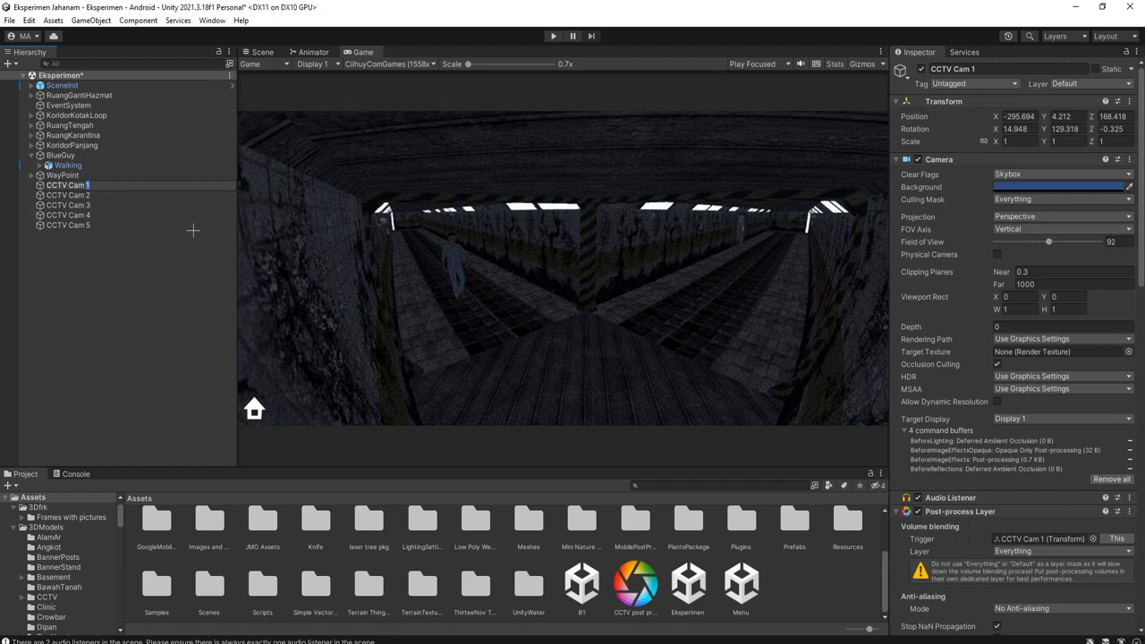
{"action": "type", "text": "005"}
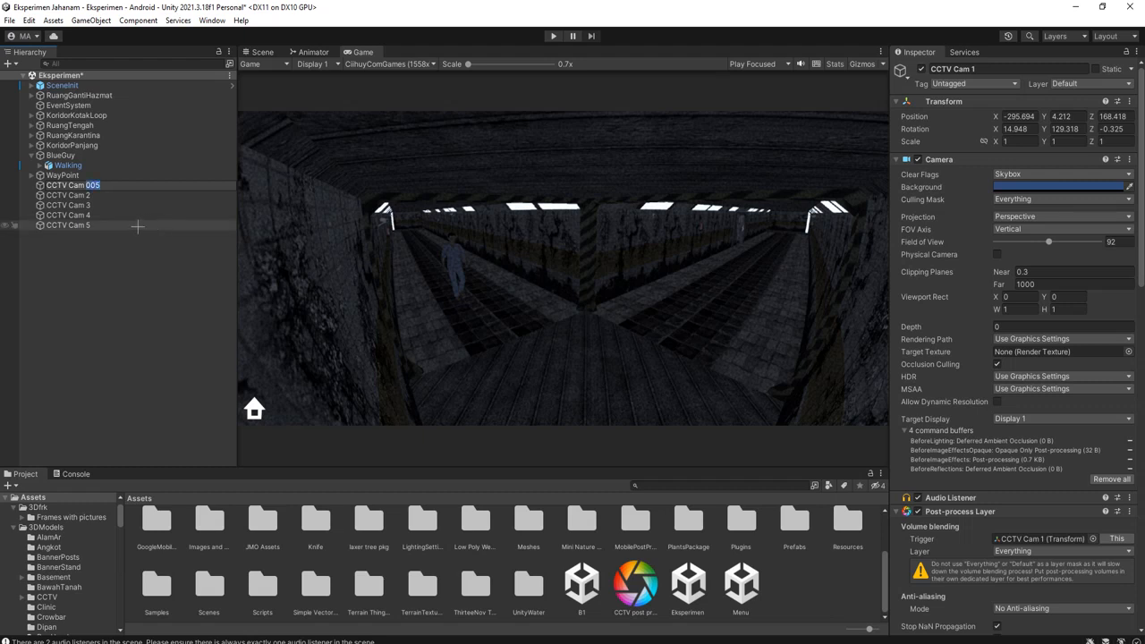
{"action": "left_click", "coordinate": [108, 195]}
{"action": "left_click", "coordinate": [104, 195]}
{"action": "double_click", "coordinate": [103, 195]}
{"action": "type", "text": "005"}
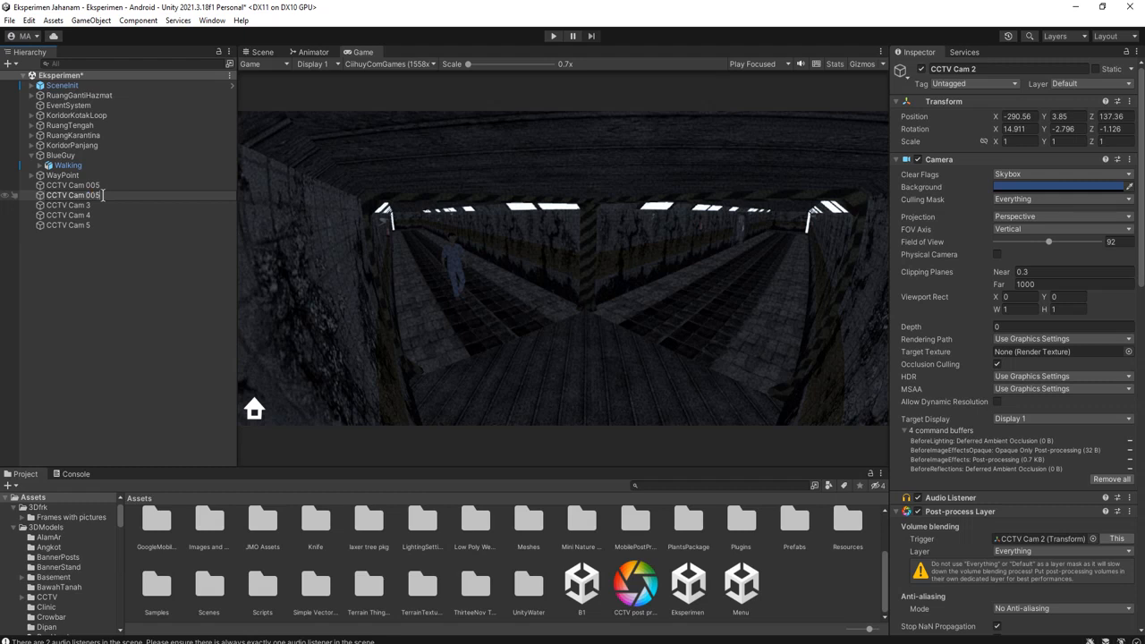
{"action": "key", "text": "Return"}
Step: Rename CCTV Cam 3 as CCTV Cam 007 and CCTV Cam 4 as CCTV Cam 008
{"action": "left_click", "coordinate": [111, 205]}
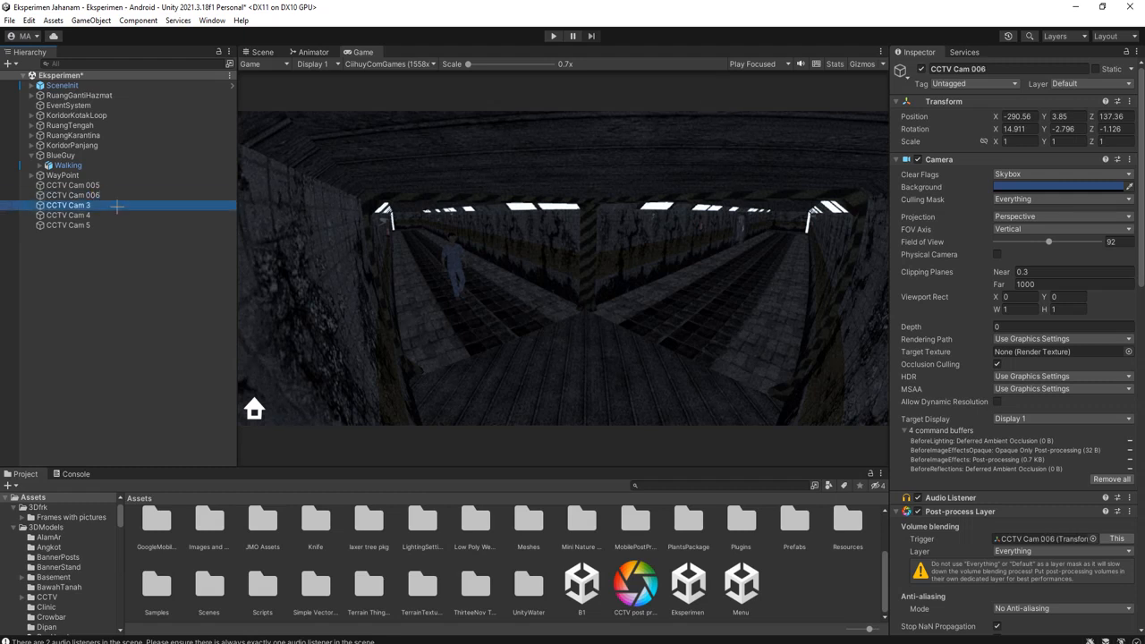
{"action": "double_click", "coordinate": [93, 205]}
{"action": "type", "text": "005"}
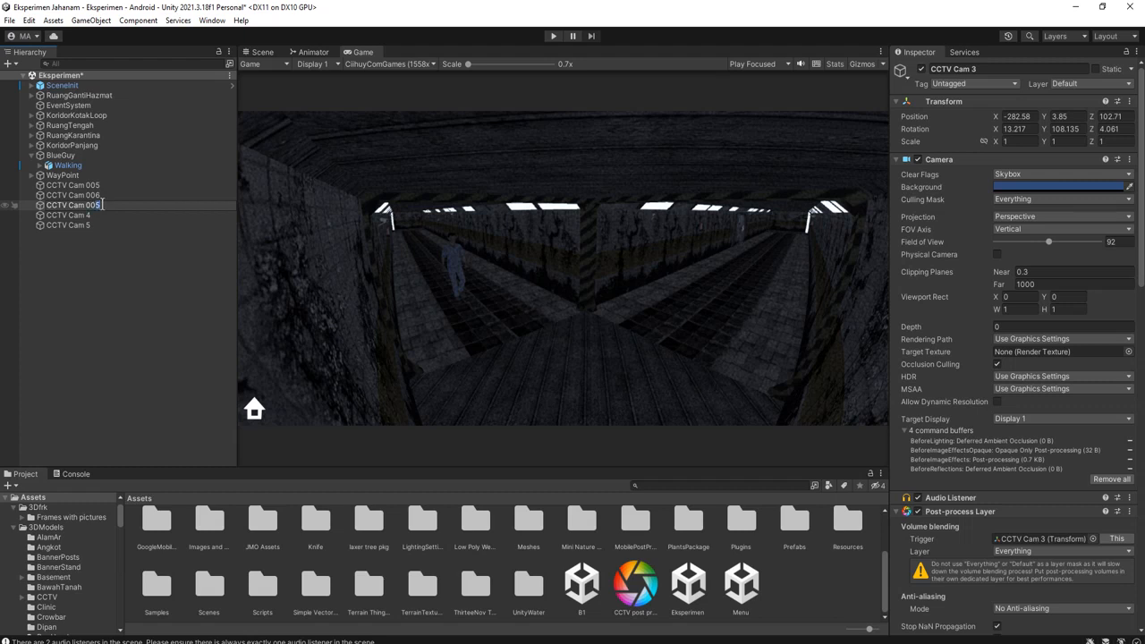
{"action": "type", "text": "7"}
{"action": "key", "text": "Return"}
{"action": "left_click", "coordinate": [145, 223]}
{"action": "left_click", "coordinate": [107, 215]}
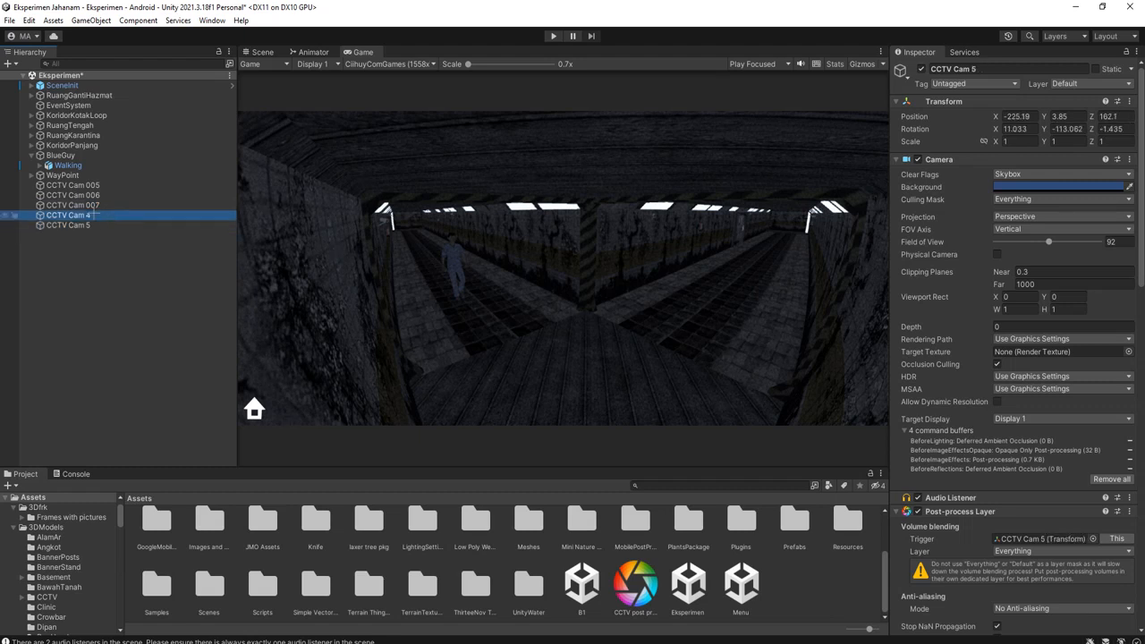
{"action": "double_click", "coordinate": [105, 217]}
{"action": "type", "text": "005"}
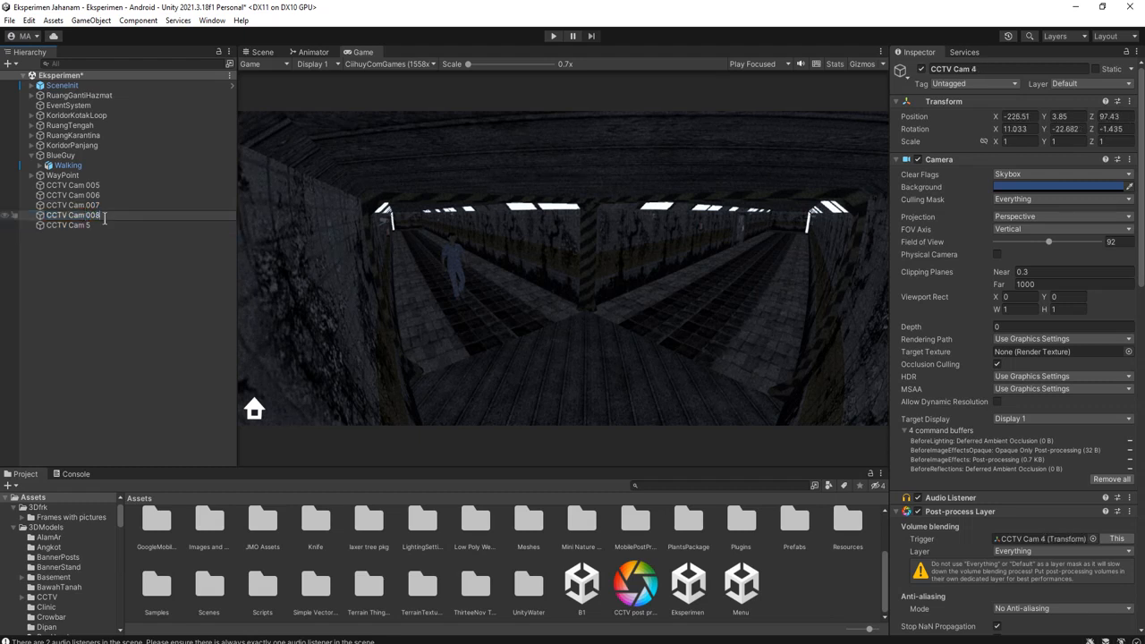
{"action": "key", "text": "Return"}
Step: Rename CCTV Cam 5 as CCTV Cam 009 and save the scene
{"action": "left_click", "coordinate": [89, 226]}
{"action": "double_click", "coordinate": [90, 226]}
{"action": "type", "text": "005"}
{"action": "type", "text": "9"}
{"action": "left_click", "coordinate": [171, 277]}
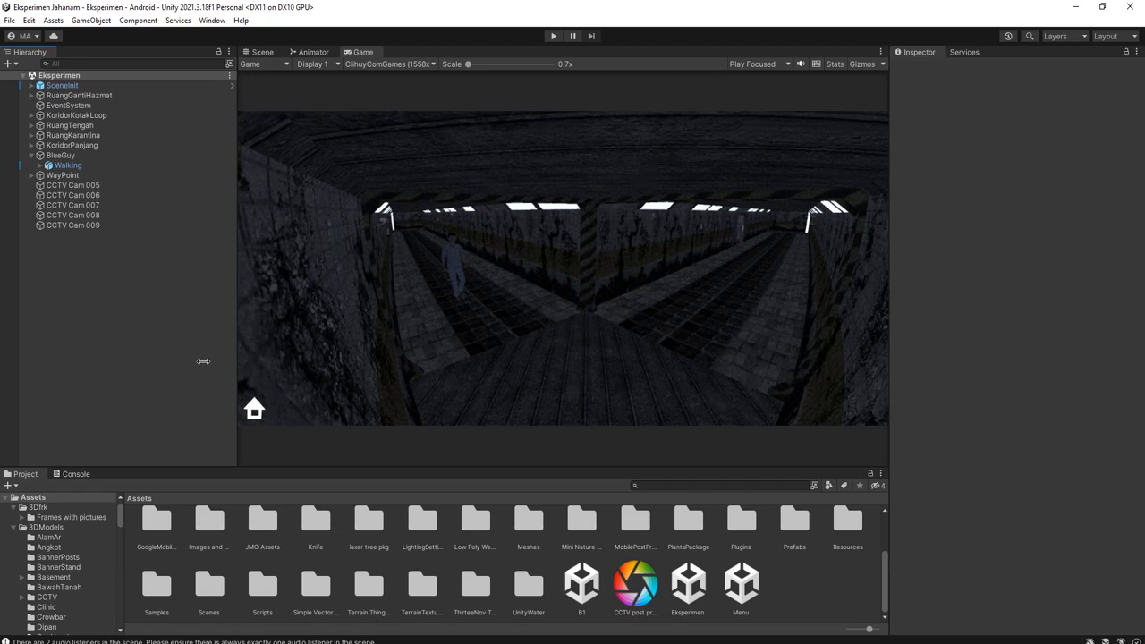
{"action": "left_click", "coordinate": [90, 195]}
{"action": "left_click", "coordinate": [87, 224]}
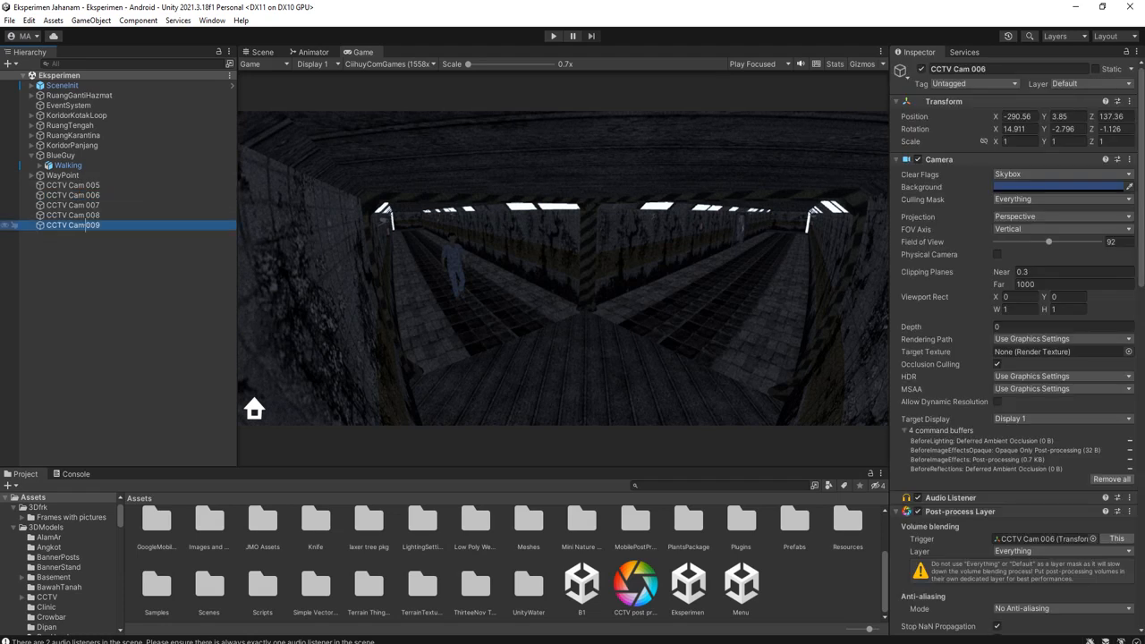
{"action": "left_click", "coordinate": [73, 185]}
{"action": "left_click", "coordinate": [327, 279]}
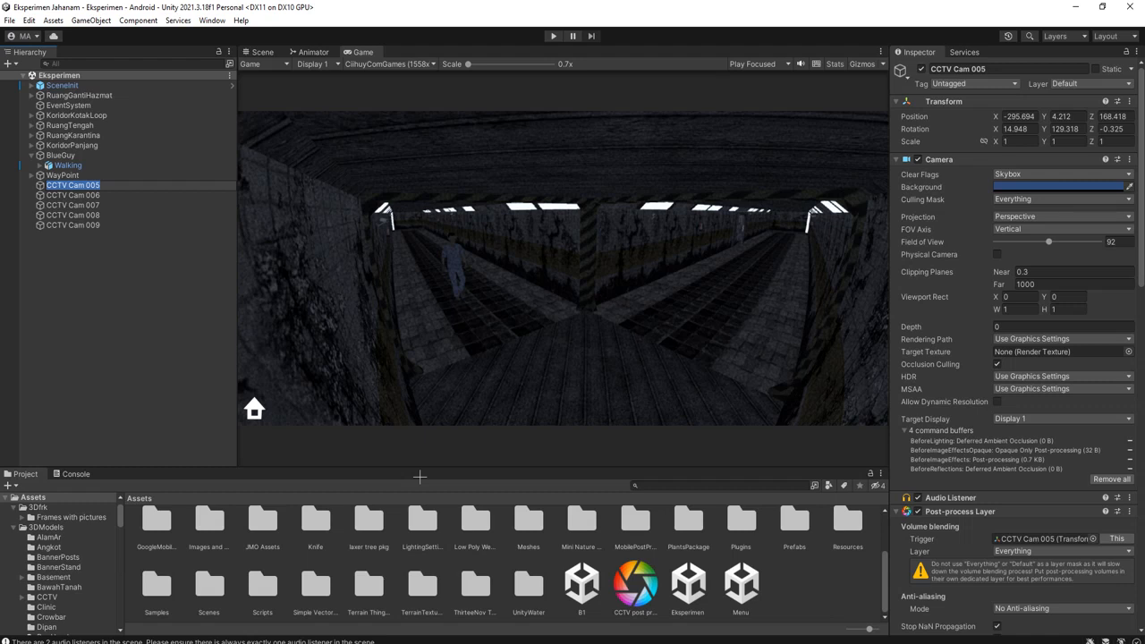
{"action": "left_click", "coordinate": [121, 346]}
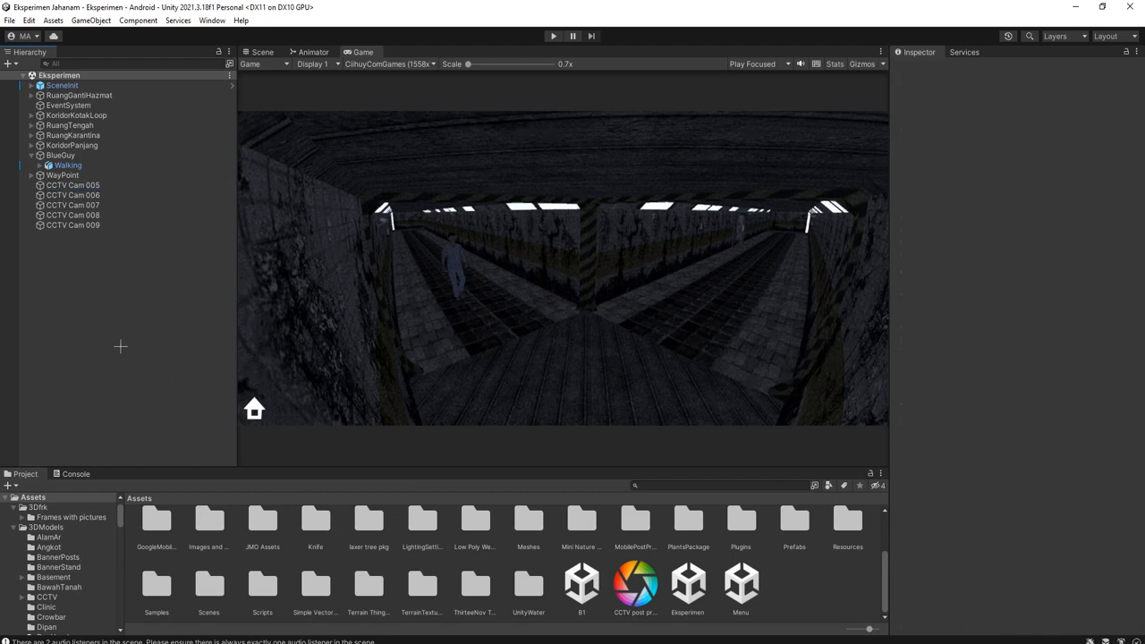